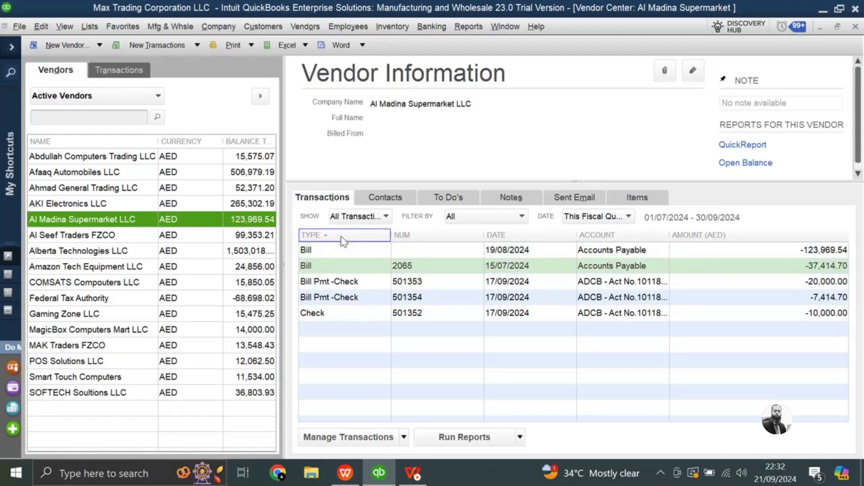
Step: Sort Al Madina Supermarket LLC's transactions by number, by date, and finally by amount in both directions
{"action": "left_click", "coordinate": [451, 235]}
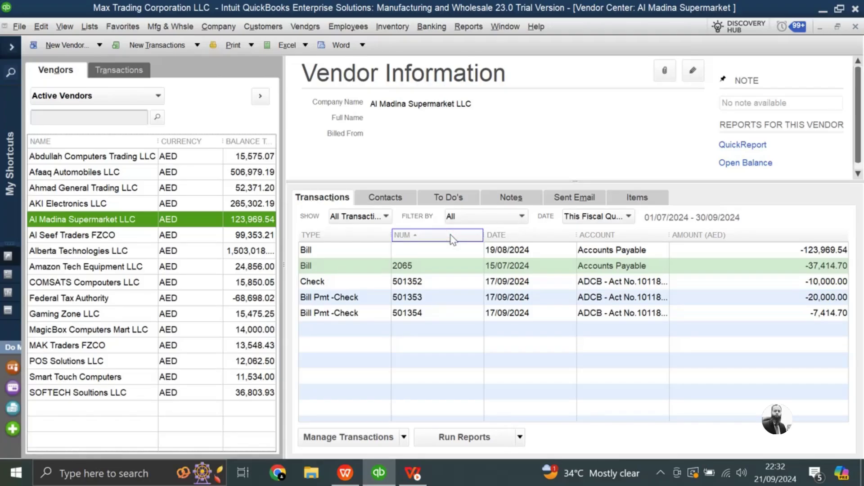
{"action": "left_click", "coordinate": [539, 236]}
{"action": "left_click", "coordinate": [539, 236]}
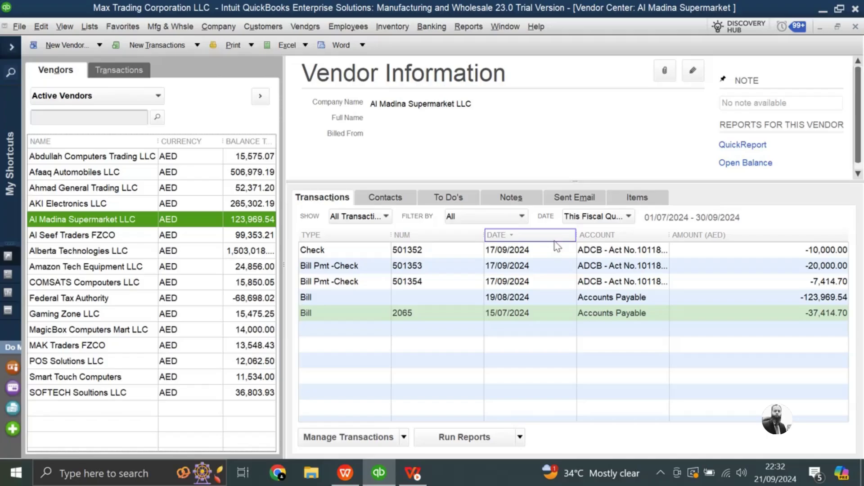
{"action": "left_click", "coordinate": [557, 236]}
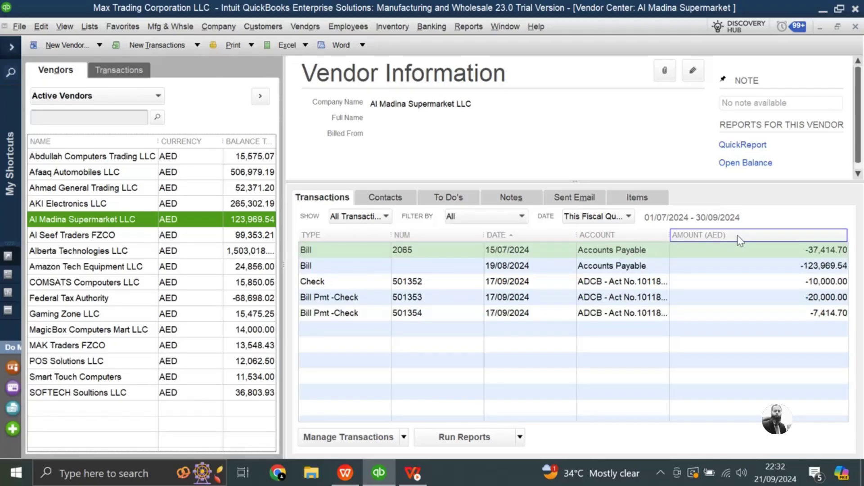
{"action": "left_click", "coordinate": [738, 238]}
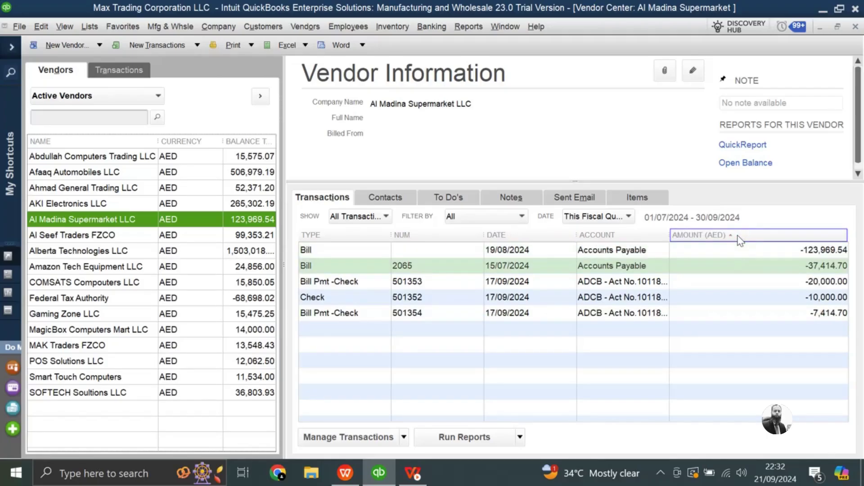
{"action": "left_click", "coordinate": [739, 237]}
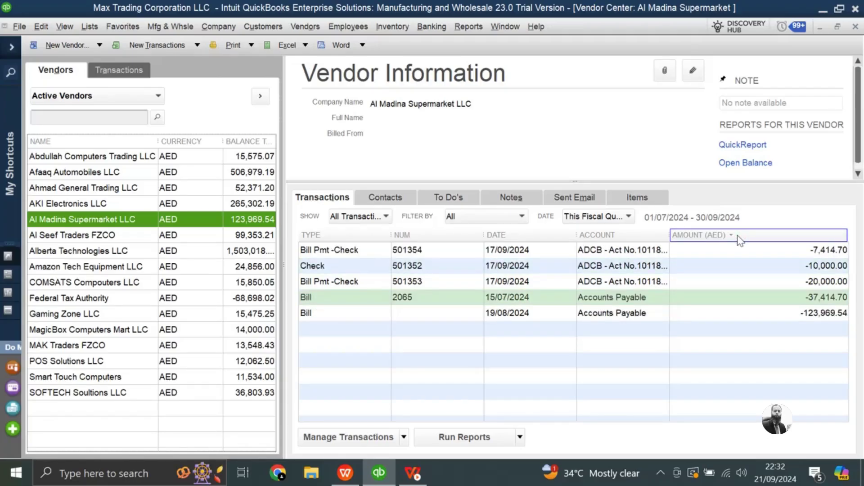
Step: Show only the vendor's Bills, Bill Payments and Checks, one transaction type after another
{"action": "left_click", "coordinate": [386, 217]}
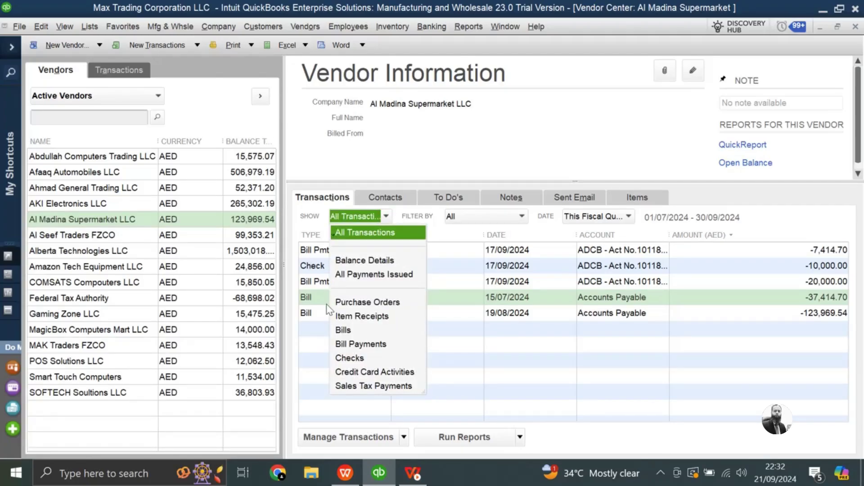
{"action": "left_click", "coordinate": [343, 331]}
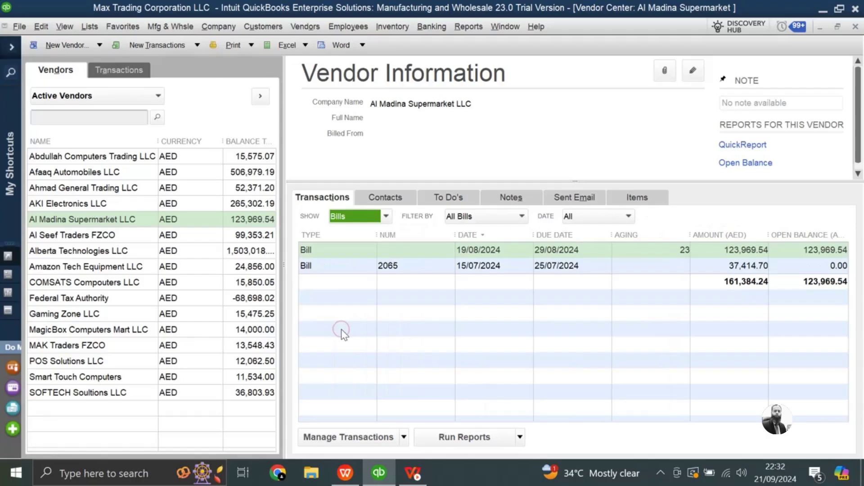
{"action": "left_click", "coordinate": [387, 217]}
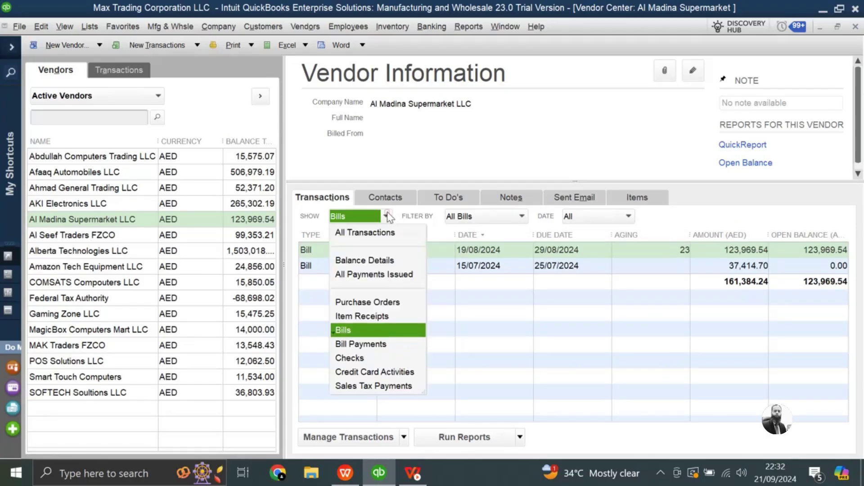
{"action": "left_click", "coordinate": [357, 344]}
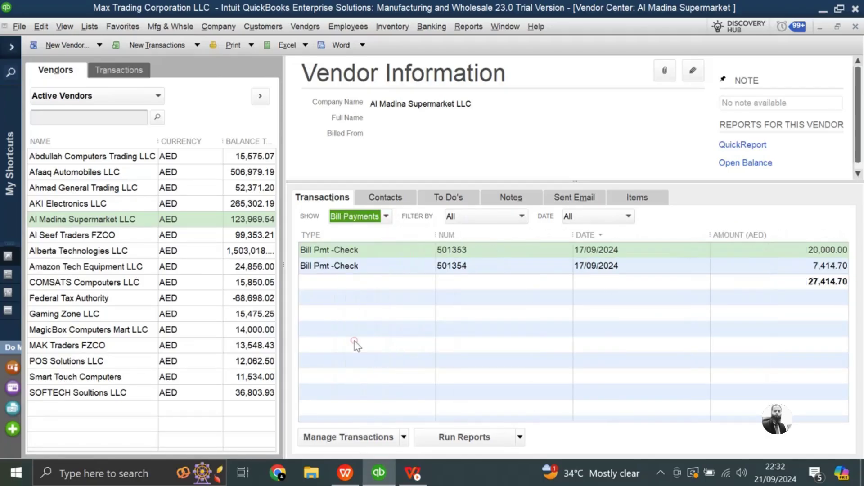
{"action": "left_click", "coordinate": [388, 216]}
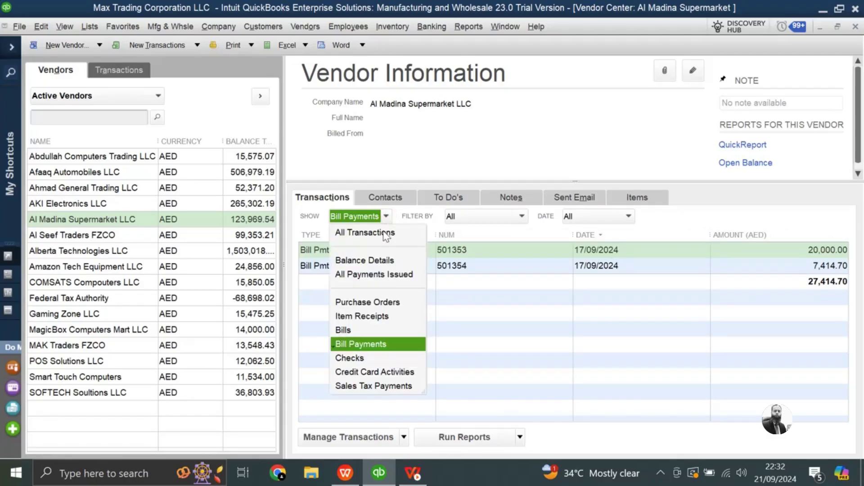
{"action": "left_click", "coordinate": [350, 358]}
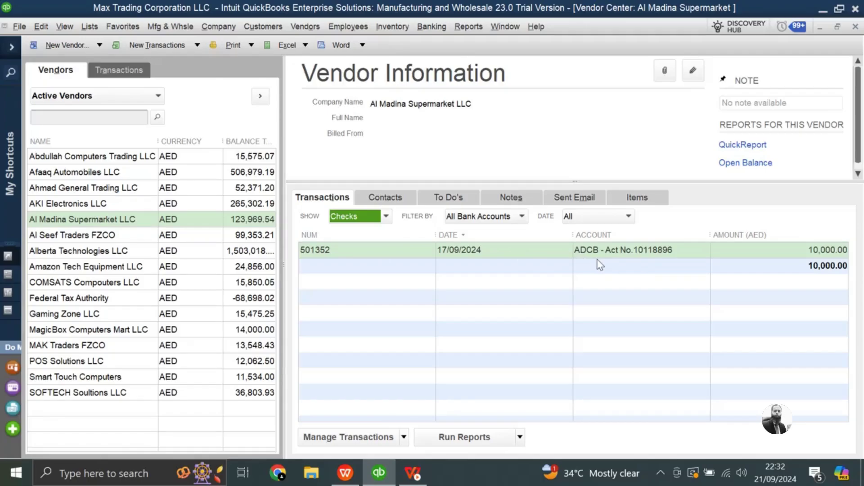
Step: Filter the vendor's checks by Today, This Week, This Month and This Fiscal Year, and return the list to All Transactions
{"action": "left_click", "coordinate": [628, 218]}
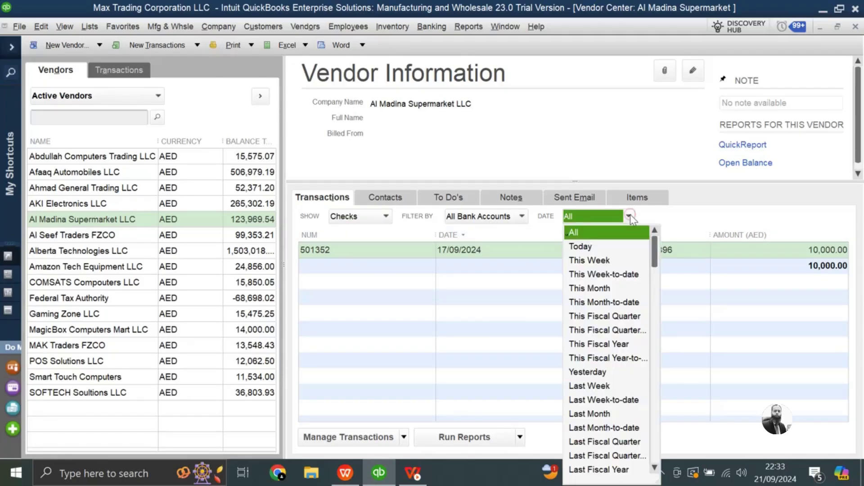
{"action": "left_click", "coordinate": [587, 248]}
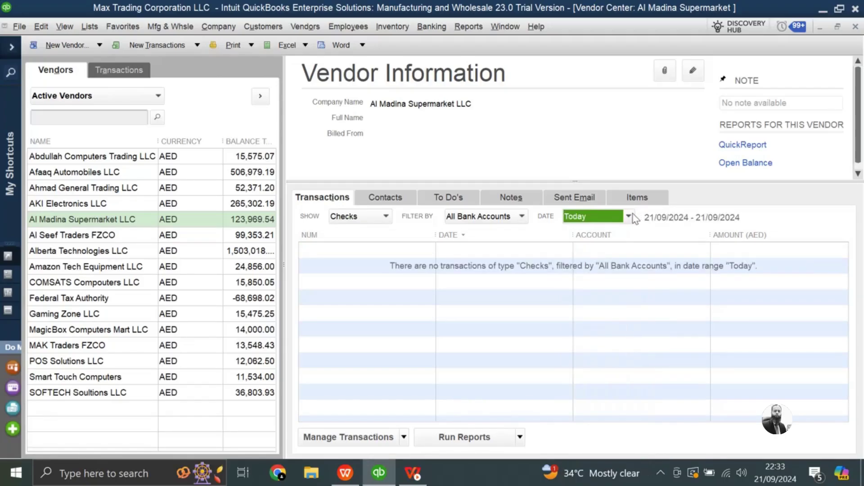
{"action": "left_click", "coordinate": [629, 217]}
{"action": "left_click", "coordinate": [587, 261]}
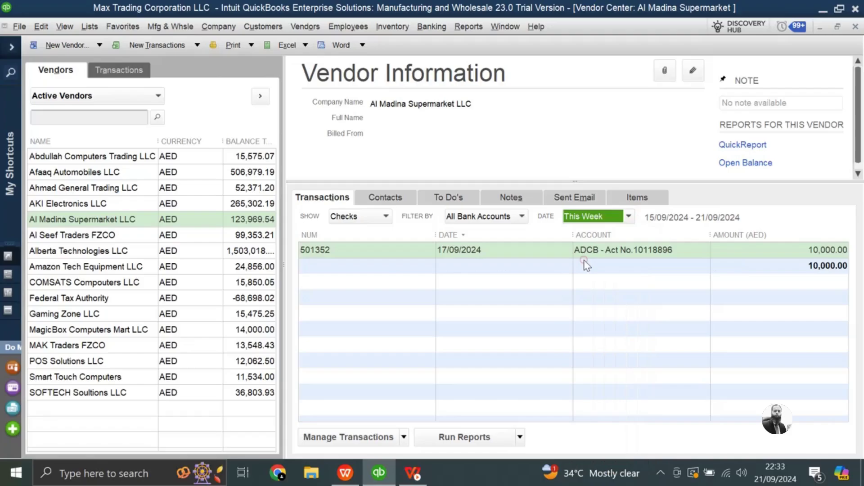
{"action": "left_click", "coordinate": [629, 217]}
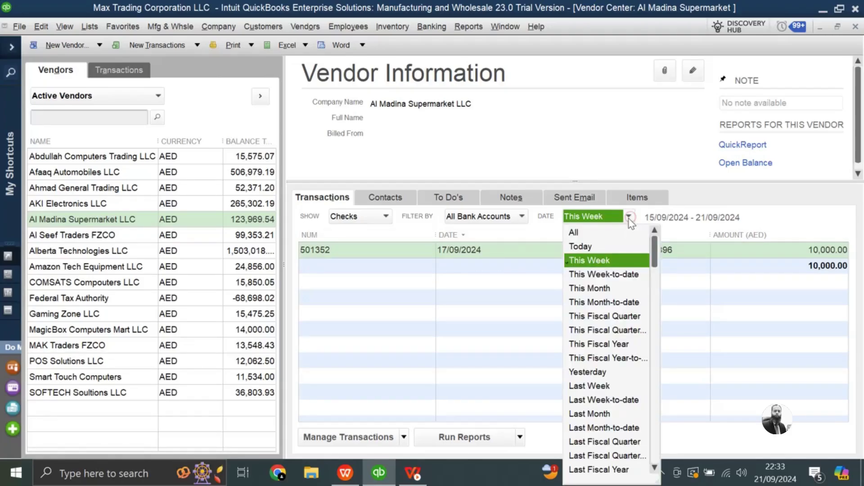
{"action": "left_click", "coordinate": [588, 289]}
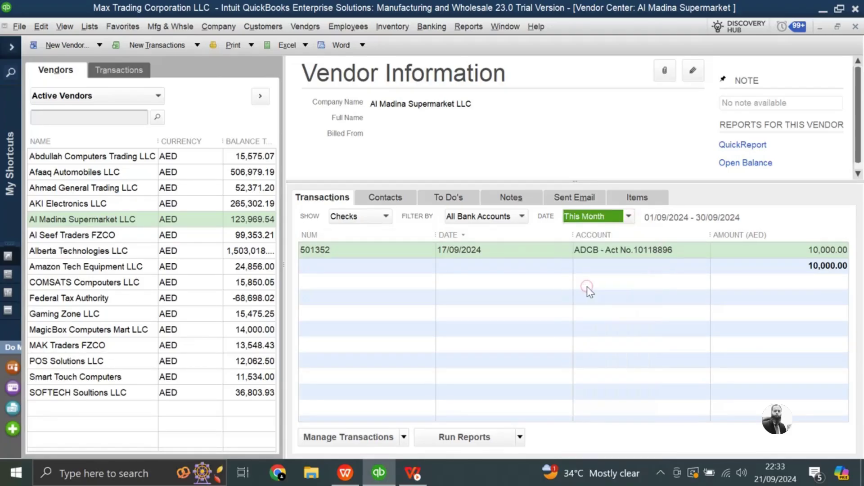
{"action": "left_click", "coordinate": [629, 217]}
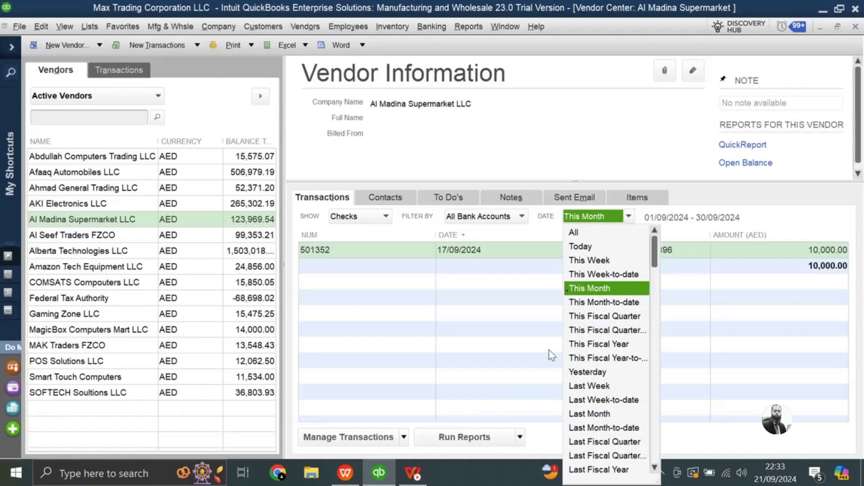
{"action": "left_click", "coordinate": [590, 345]}
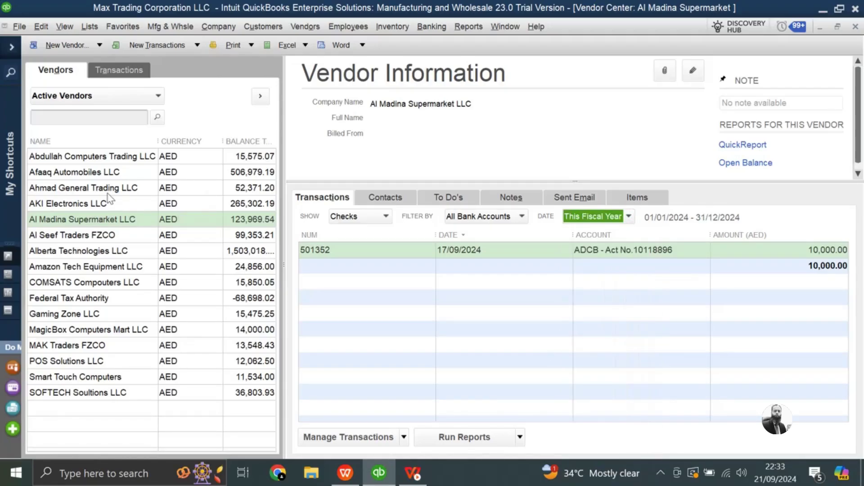
{"action": "left_click", "coordinate": [386, 216]}
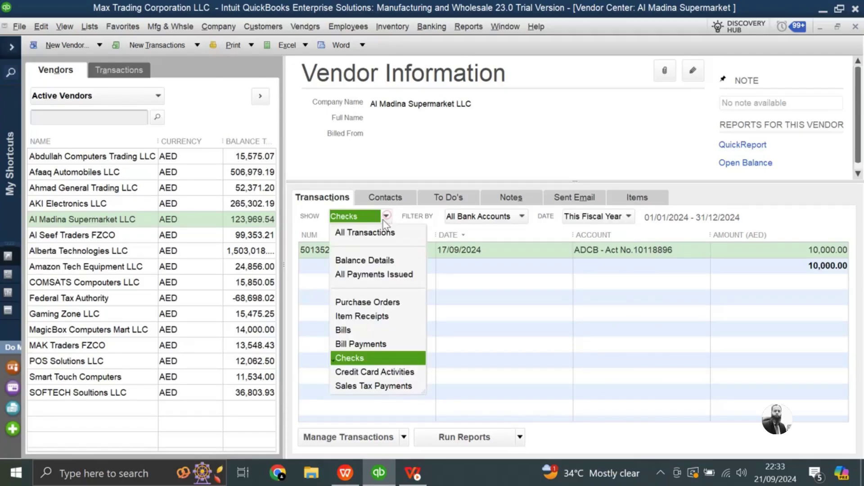
{"action": "left_click", "coordinate": [372, 237]}
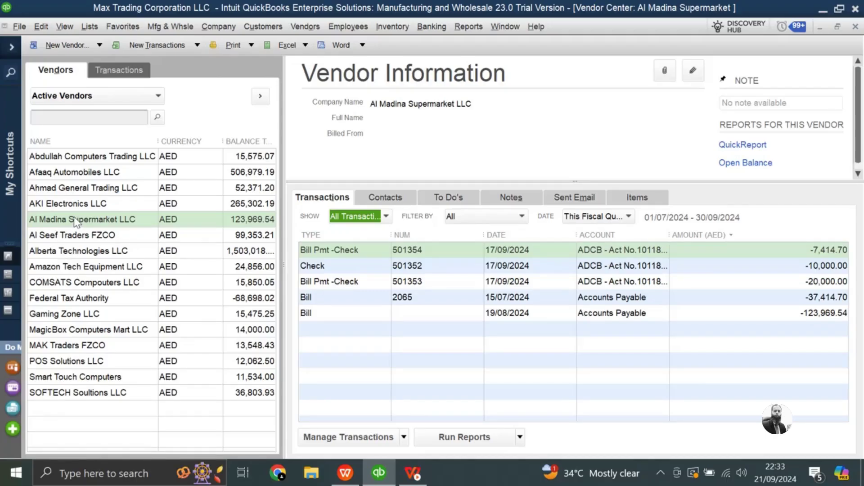
Step: Run a QuickReport for the vendor Ahmad General Trading LLC and set its date range to All
{"action": "left_click", "coordinate": [73, 190]}
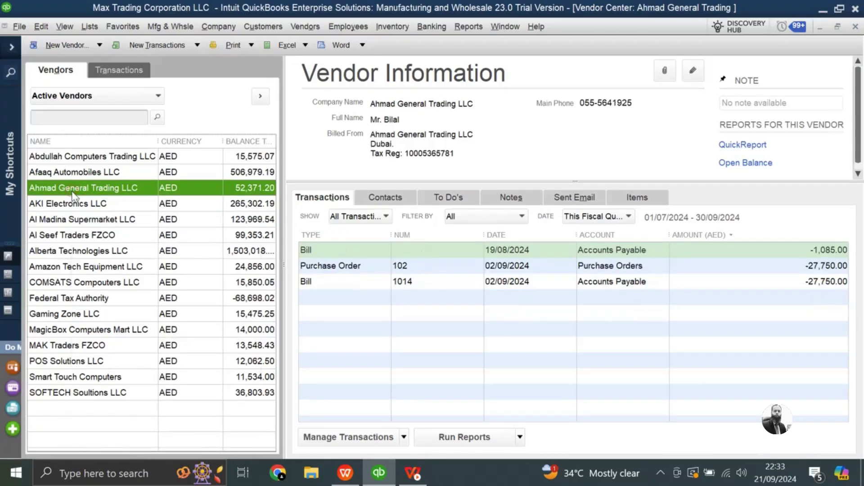
{"action": "right_click", "coordinate": [73, 193]}
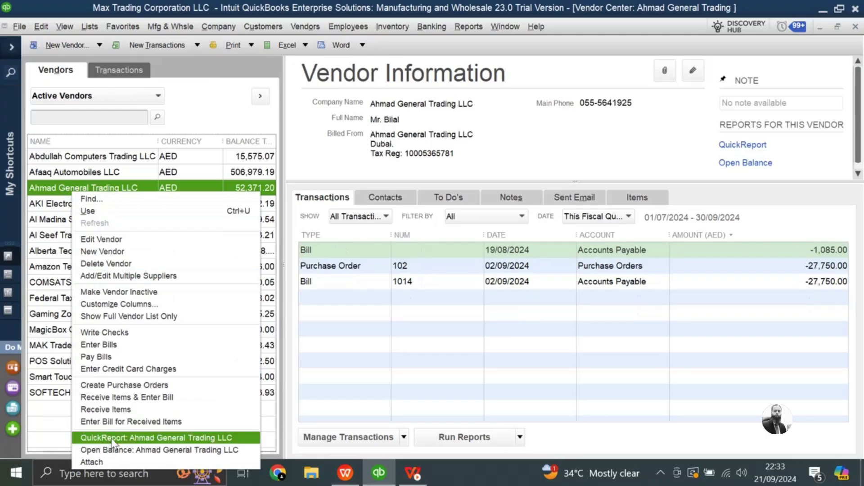
{"action": "left_click", "coordinate": [147, 439]}
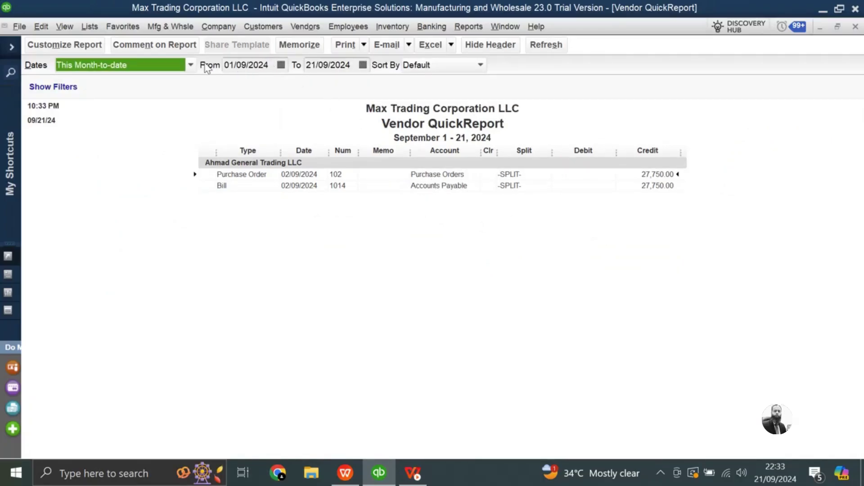
{"action": "left_click", "coordinate": [191, 65]}
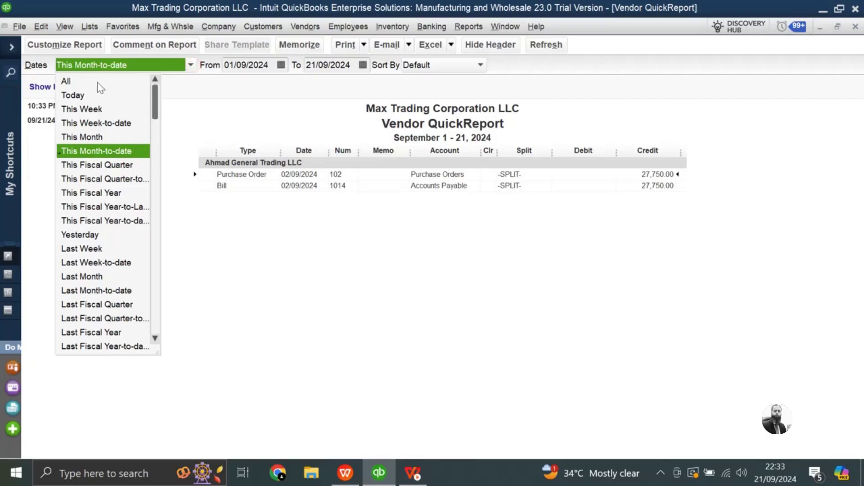
{"action": "left_click", "coordinate": [66, 81]}
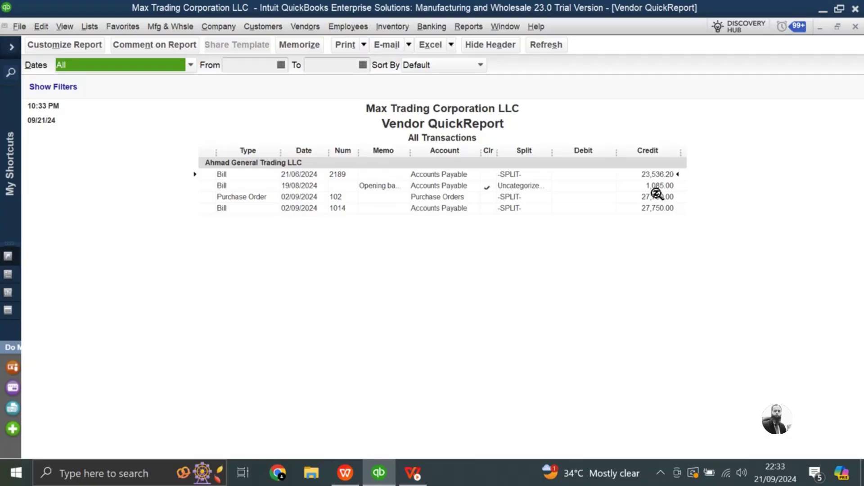
Step: Look at the QuickReport's Excel export options without exporting, and close the report
{"action": "left_click", "coordinate": [431, 47]}
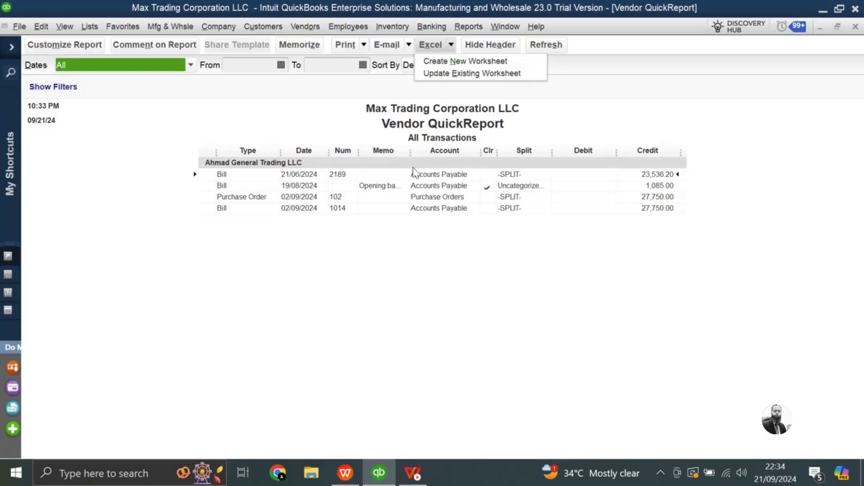
{"action": "left_click", "coordinate": [256, 123]}
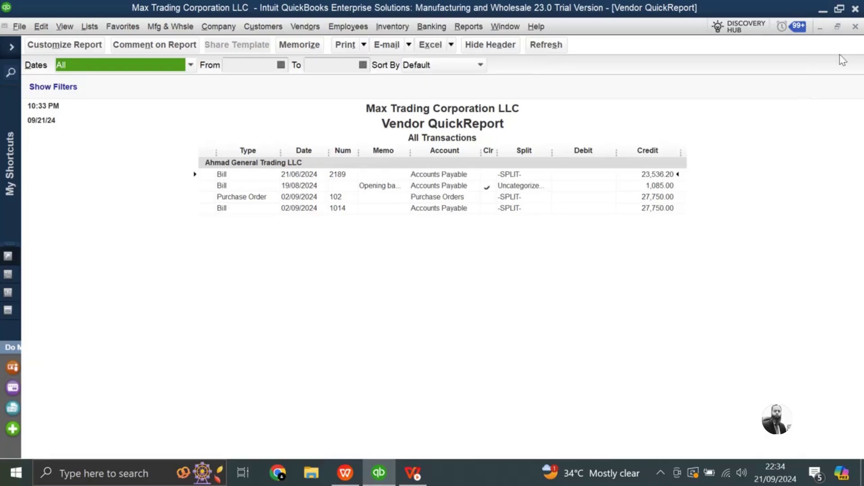
{"action": "left_click", "coordinate": [855, 28]}
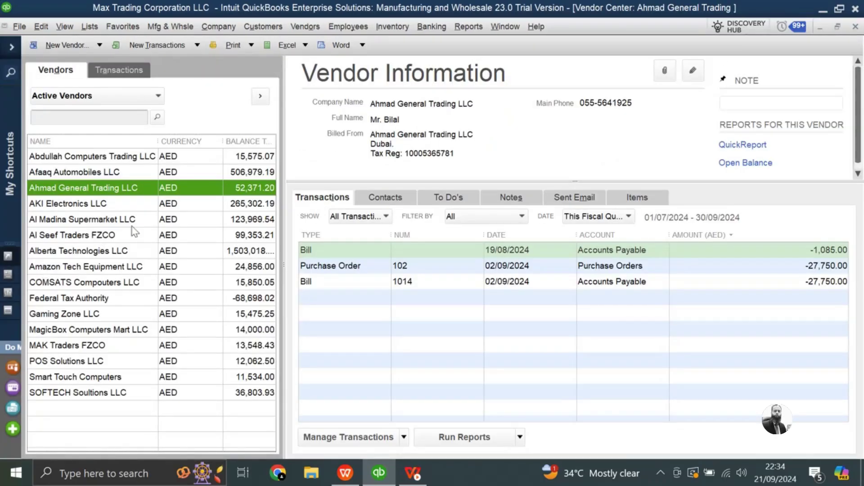
Step: Run the A/P Aging Summary report and examine the vendor balances by aging period
{"action": "left_click", "coordinate": [469, 27]}
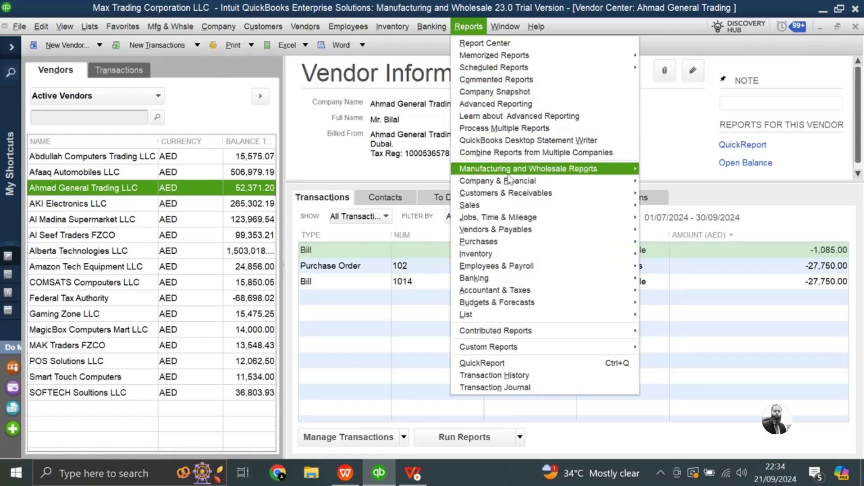
{"action": "mouse_move", "coordinate": [539, 234]}
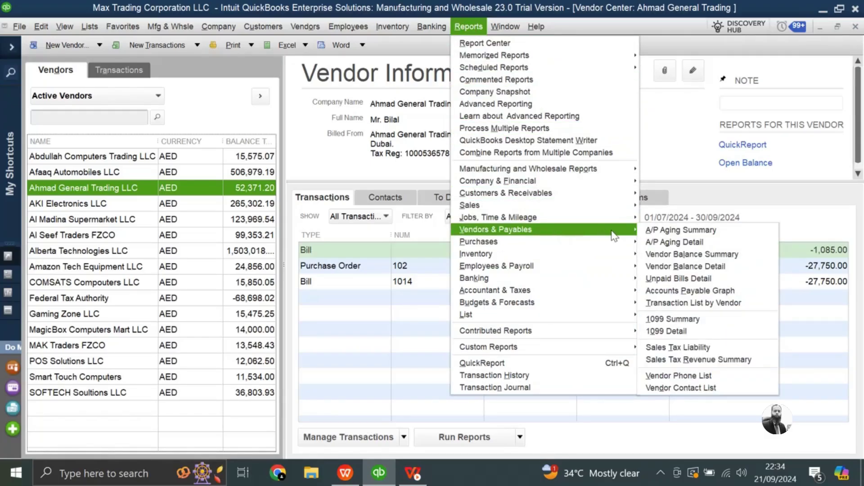
{"action": "left_click", "coordinate": [666, 231]}
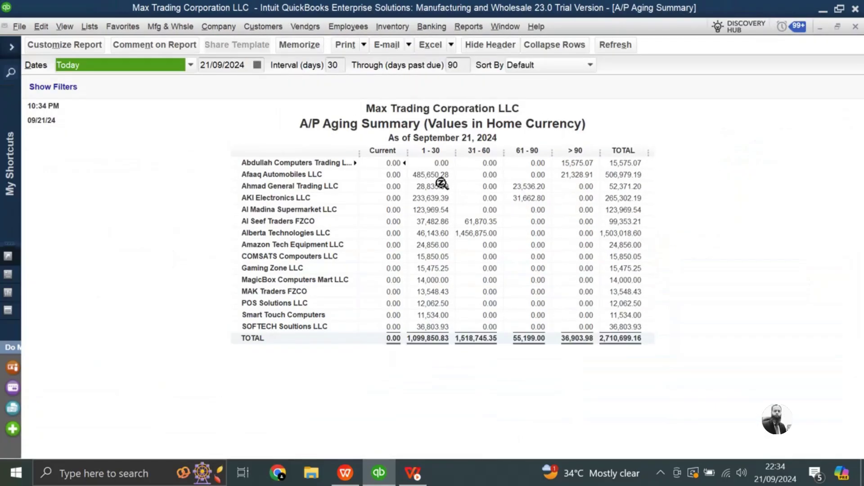
{"action": "left_click", "coordinate": [578, 166]}
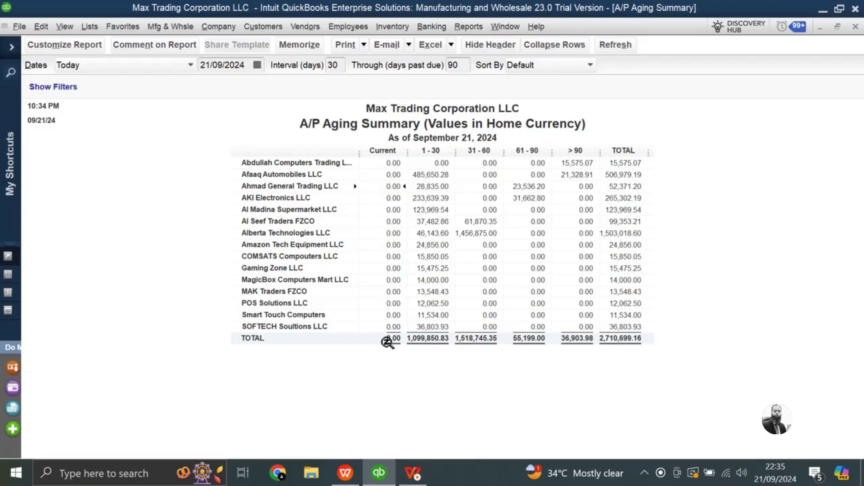
Step: Run the A/P Aging Detail report for vendors and payables
{"action": "left_click", "coordinate": [464, 28]}
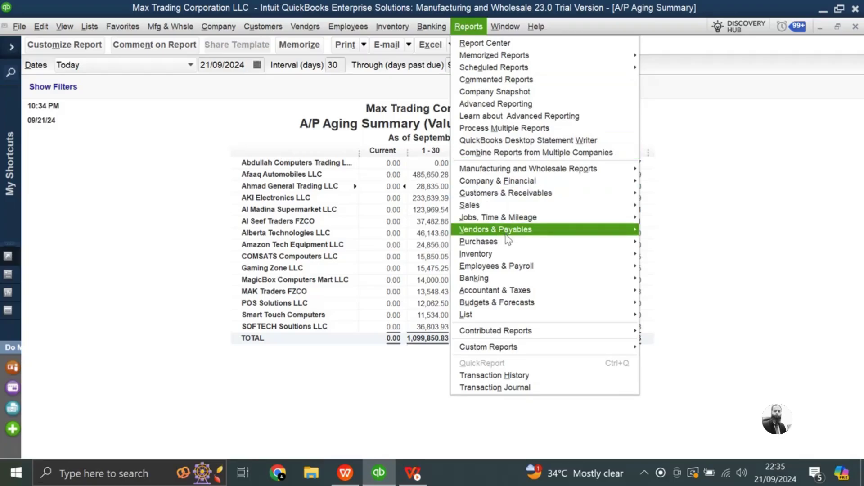
{"action": "mouse_move", "coordinate": [516, 232]}
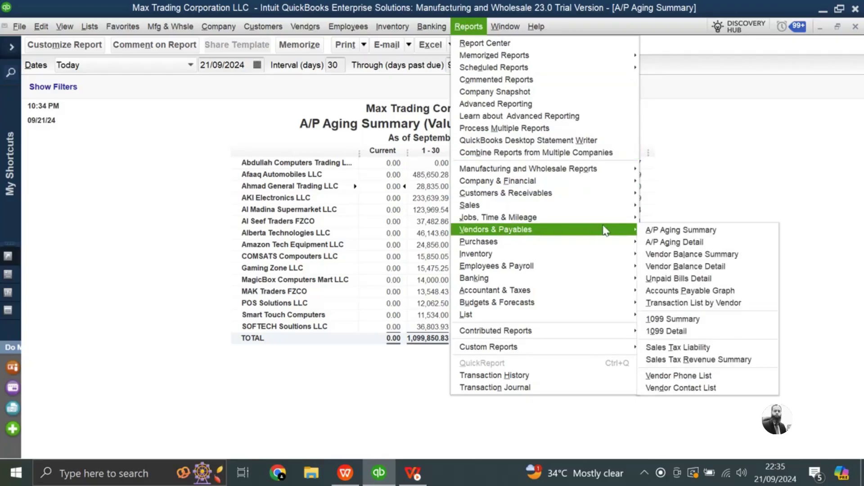
{"action": "left_click", "coordinate": [654, 243]}
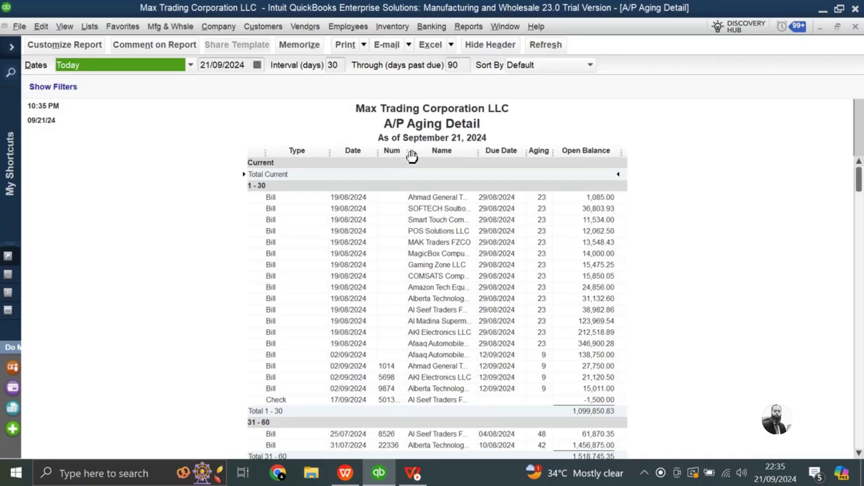
Step: Run the Vendor Balance Summary report for vendors and payables
{"action": "left_click", "coordinate": [484, 28]}
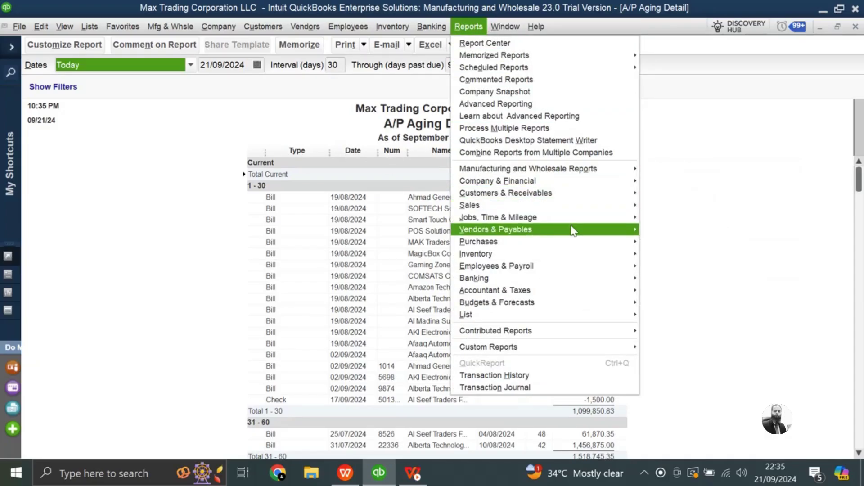
{"action": "mouse_move", "coordinate": [590, 232]}
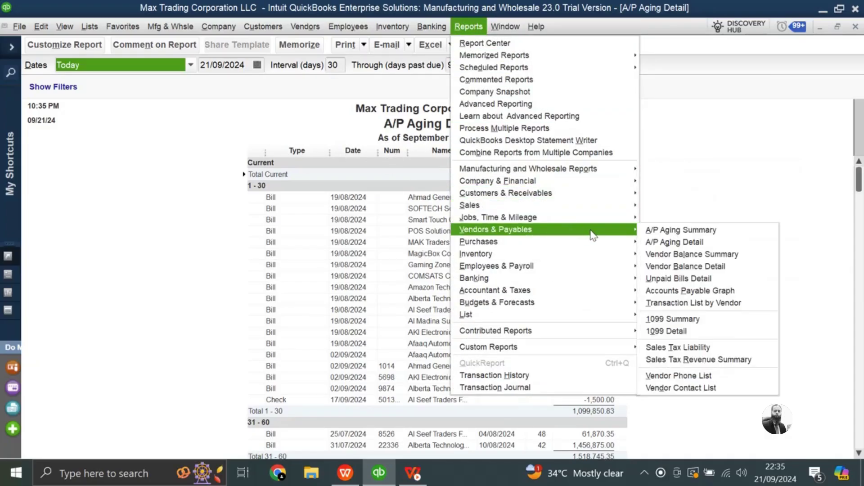
{"action": "left_click", "coordinate": [666, 255]}
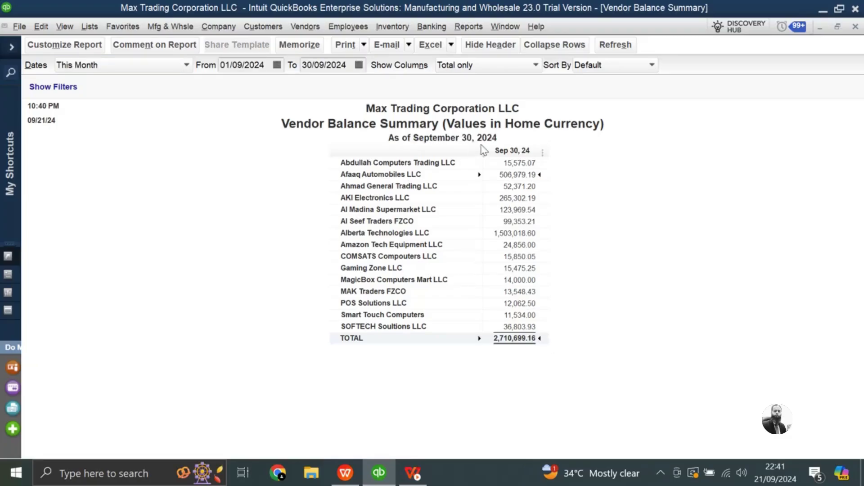
Step: Drill down into the balance of Ahmad General Trading LLC, examine its transactions, and close the detail report
{"action": "double_click", "coordinate": [521, 186]}
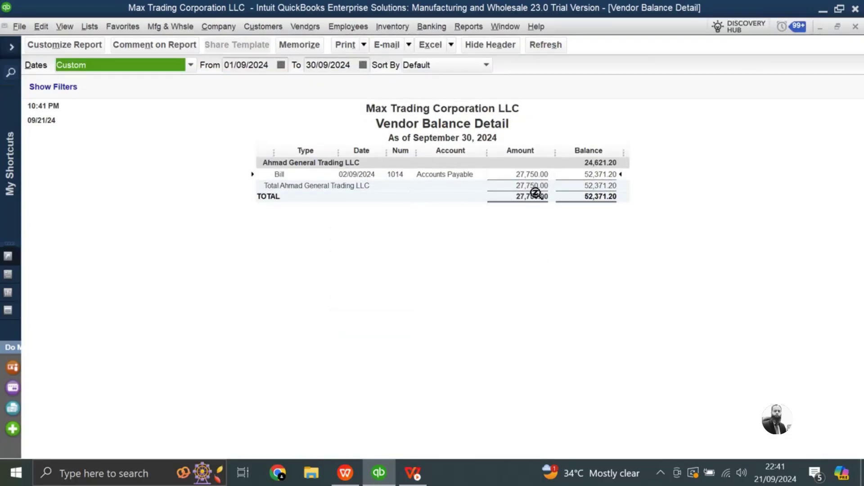
{"action": "left_click", "coordinate": [597, 166]}
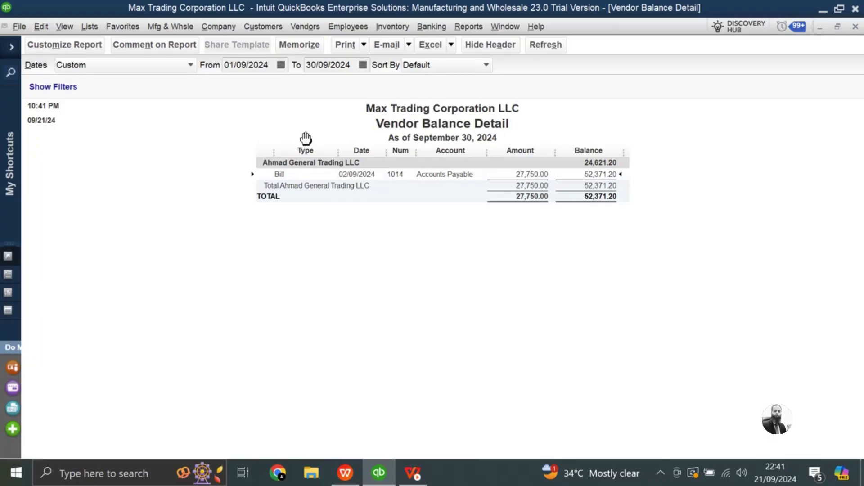
{"action": "left_click", "coordinate": [855, 27]}
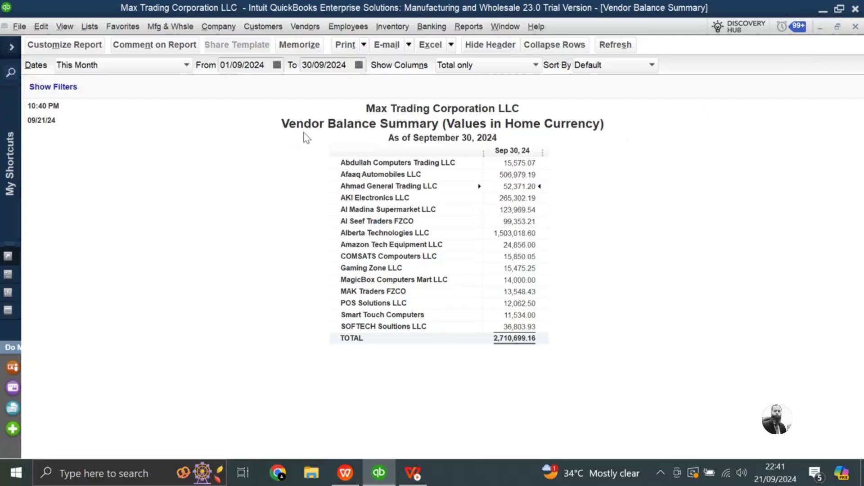
Step: Switch the Vendor Balance Summary's date range between All and This Month, ending on All
{"action": "left_click", "coordinate": [161, 68]}
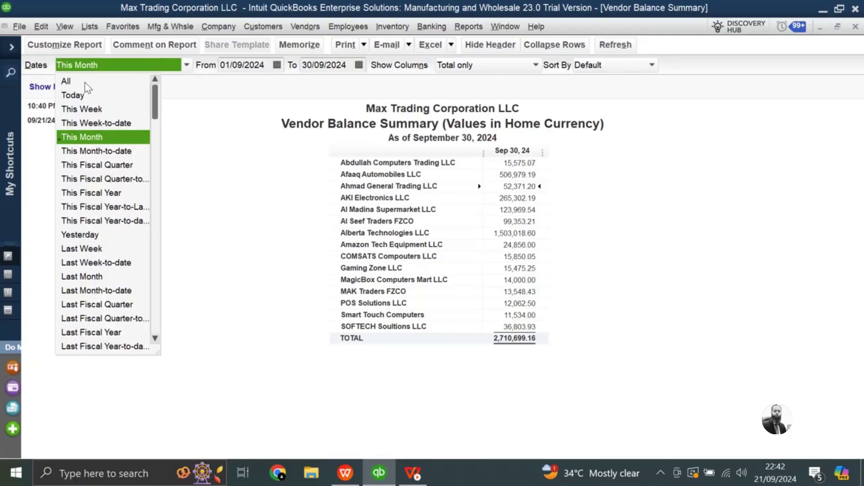
{"action": "left_click", "coordinate": [66, 81]}
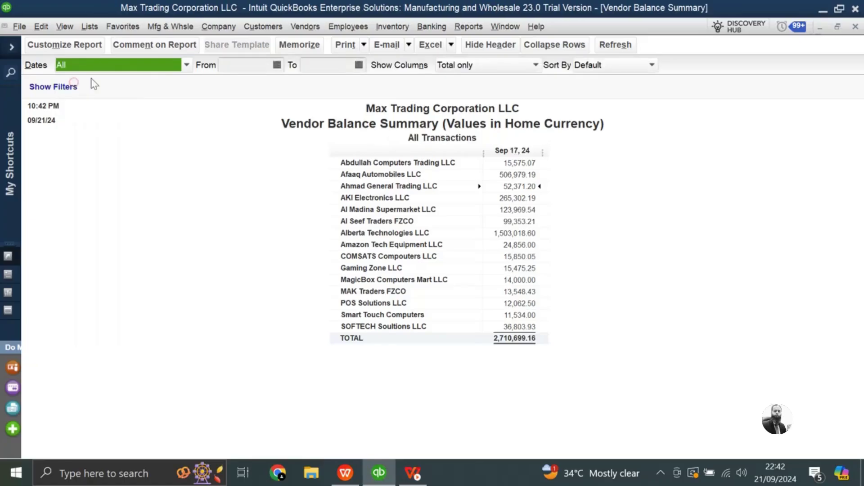
{"action": "left_click", "coordinate": [170, 65]}
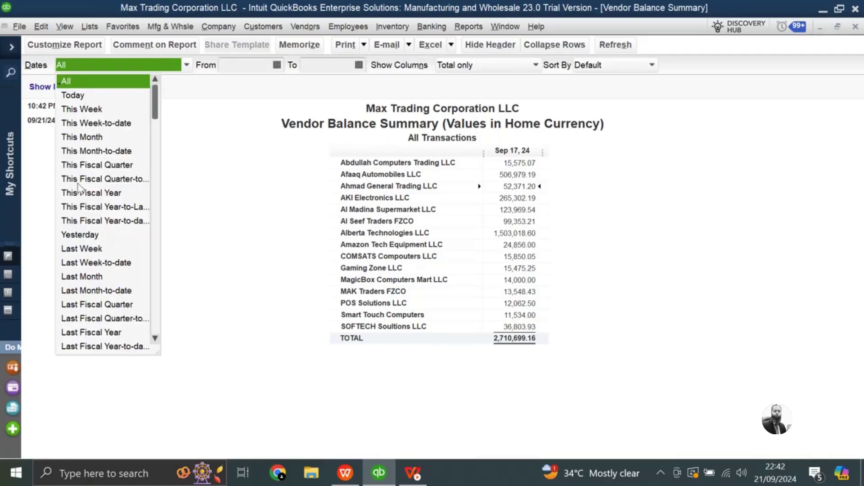
{"action": "left_click", "coordinate": [101, 139]}
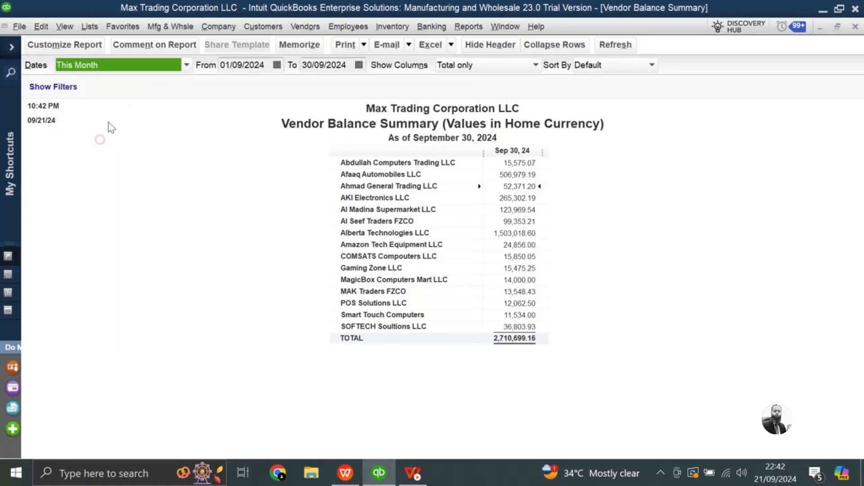
{"action": "left_click", "coordinate": [128, 69]}
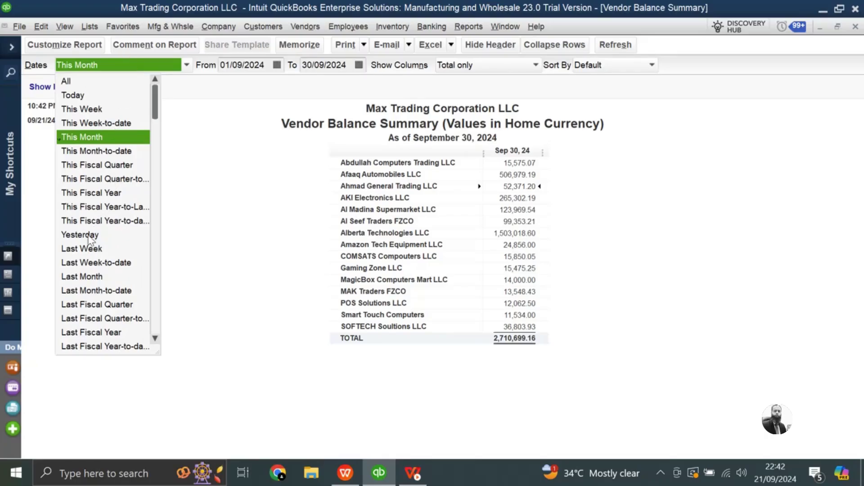
{"action": "left_click", "coordinate": [66, 82]}
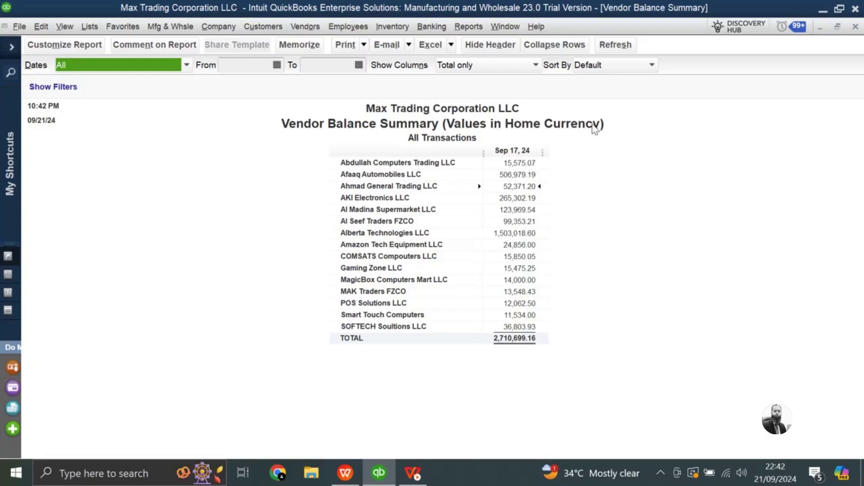
Step: Sort the Vendor Balance Summary by Total and toggle the sort order, ending with the largest balances first
{"action": "left_click", "coordinate": [652, 64]}
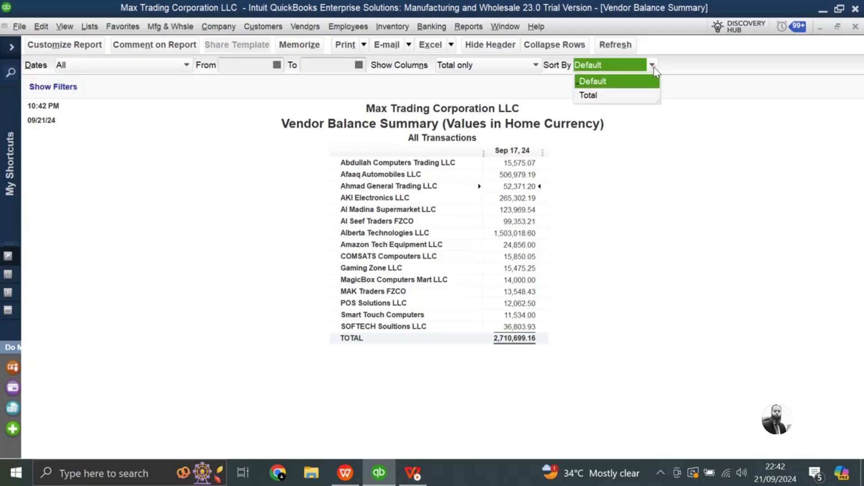
{"action": "left_click", "coordinate": [604, 95]}
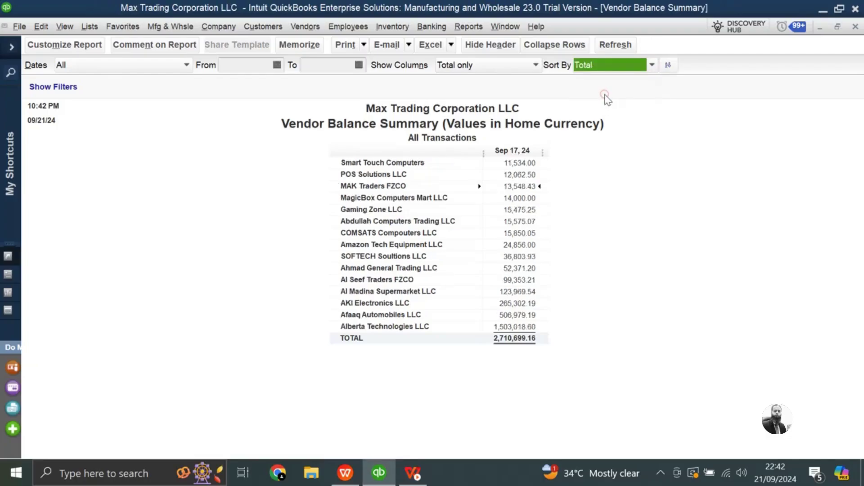
{"action": "left_click", "coordinate": [668, 65]}
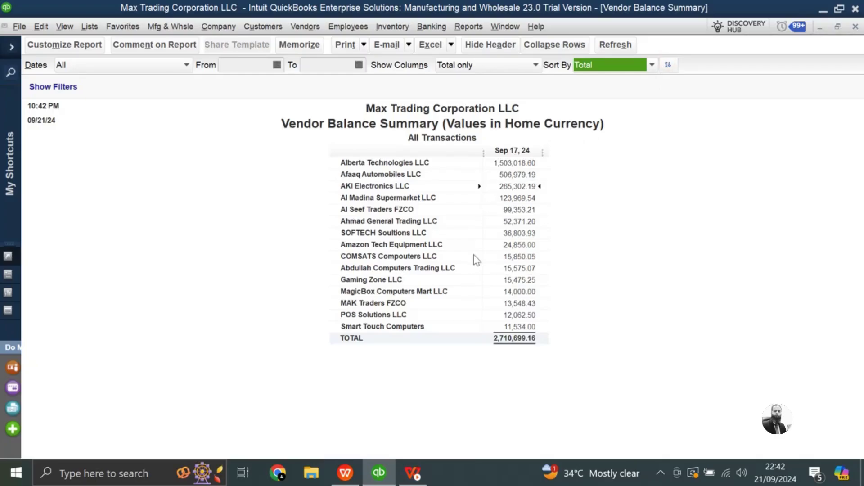
{"action": "left_click", "coordinate": [669, 66]}
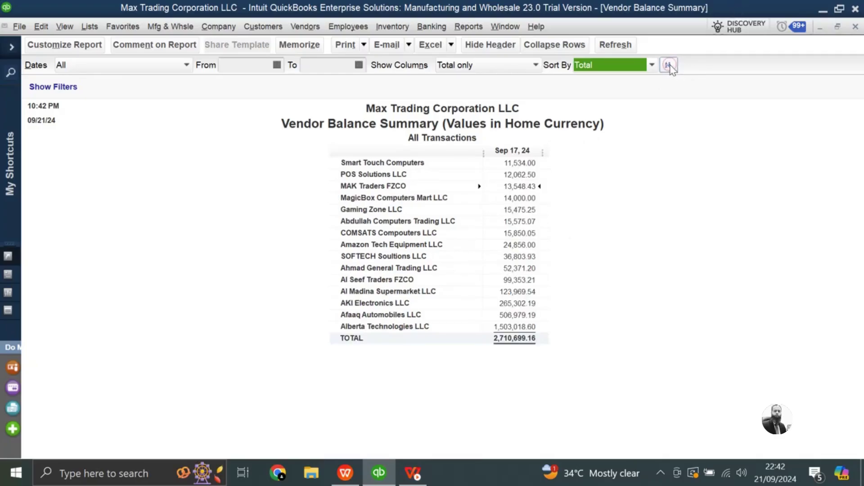
{"action": "left_click", "coordinate": [668, 65]}
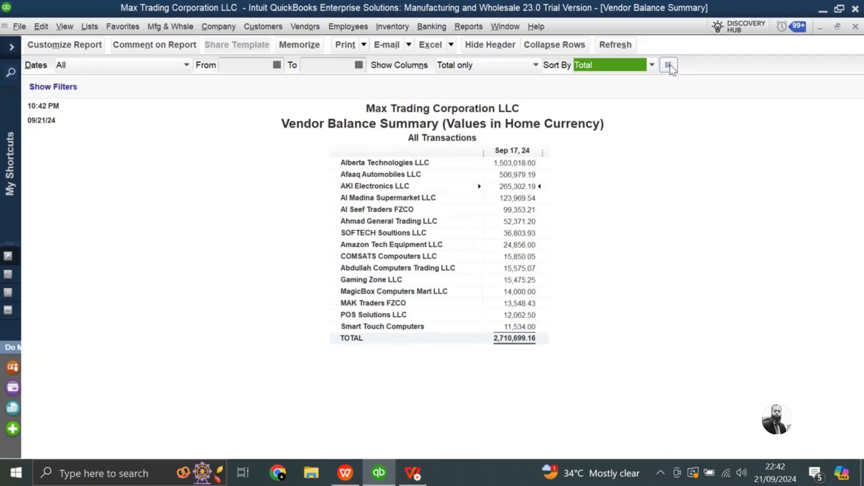
Step: Run the Vendor Balance Detail report and review the vendor transactions down to the grand total
{"action": "left_click", "coordinate": [469, 28]}
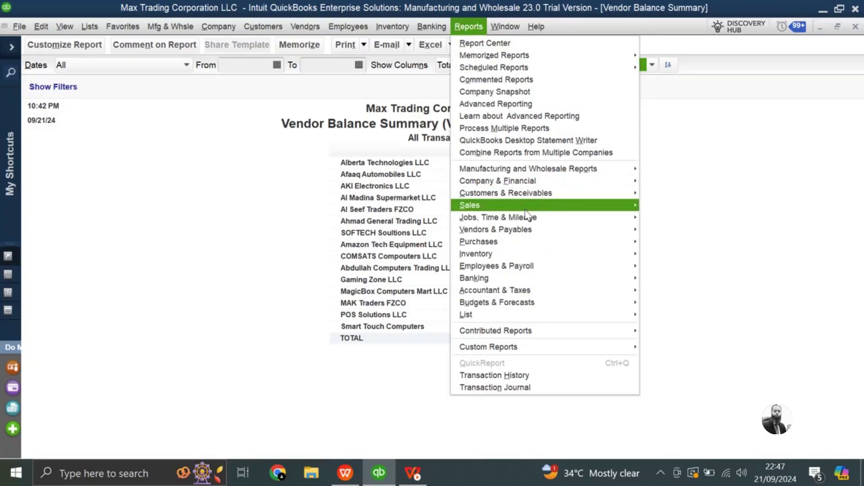
{"action": "mouse_move", "coordinate": [532, 234]}
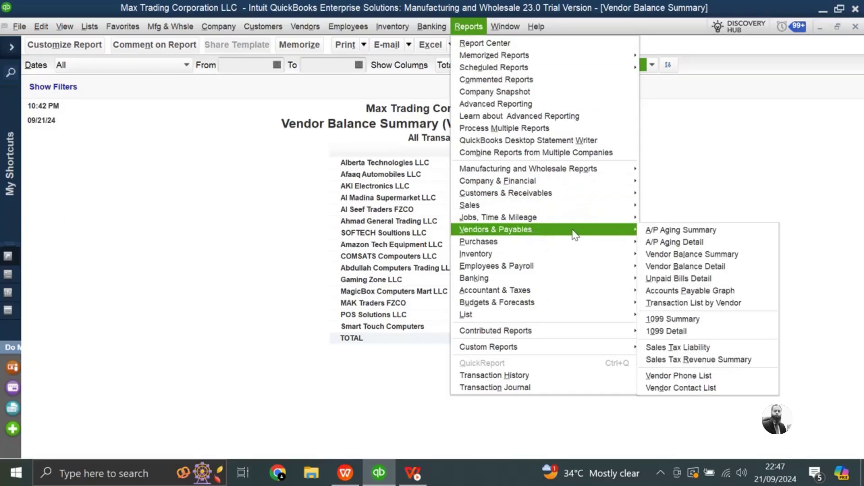
{"action": "left_click", "coordinate": [669, 269]}
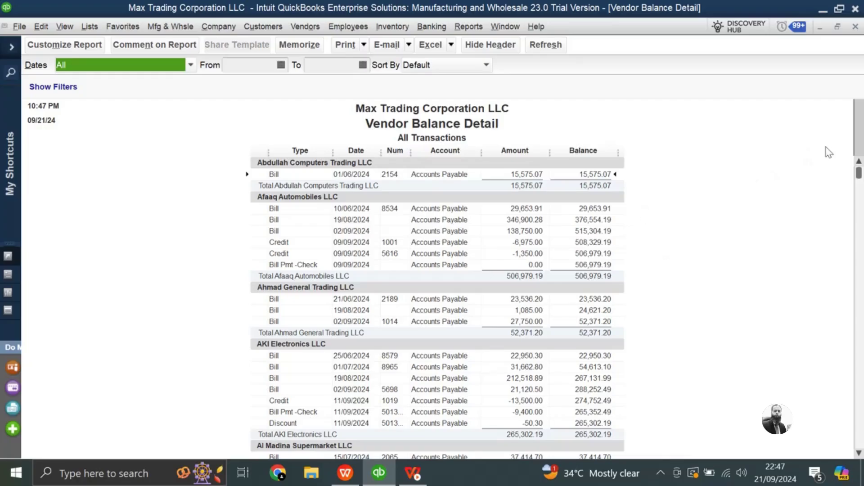
{"action": "left_click_drag", "start_coordinate": [859, 173], "coordinate": [862, 446]}
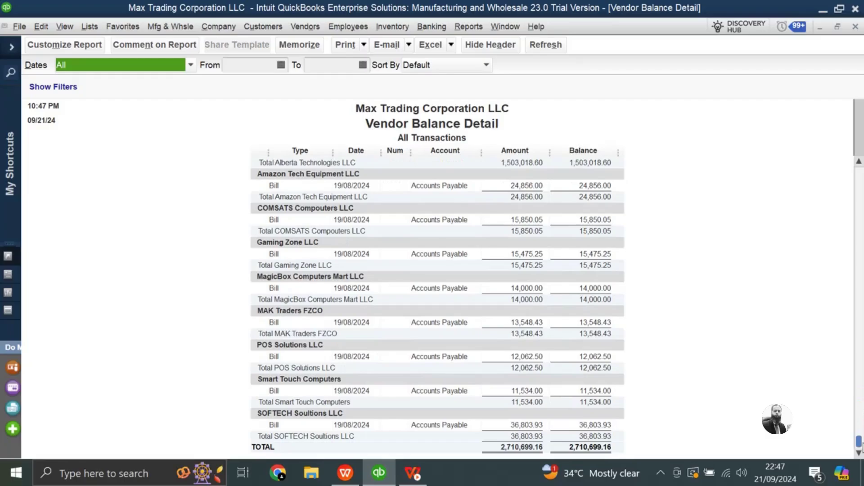
{"action": "left_click_drag", "start_coordinate": [862, 445], "coordinate": [862, 446]}
Step: Run the Unpaid Bills Detail report and examine the open bills by vendor, including the check under Al Seef Traders FZCO
{"action": "left_click", "coordinate": [468, 27]}
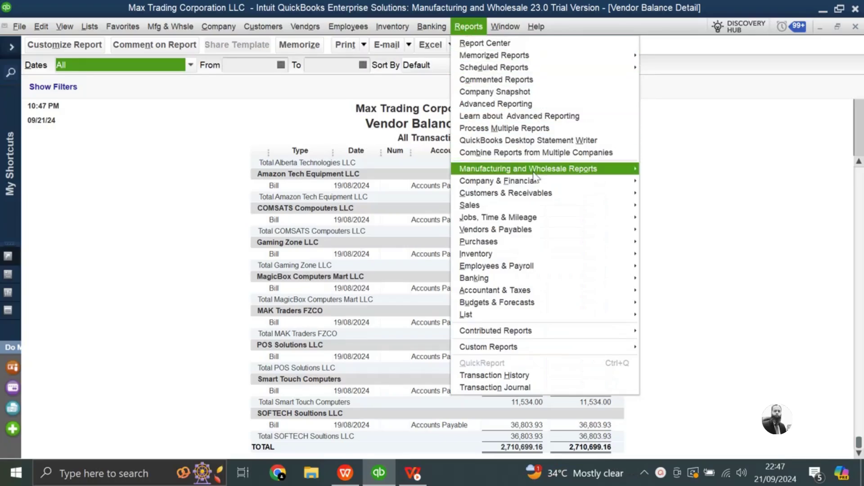
{"action": "mouse_move", "coordinate": [559, 230]}
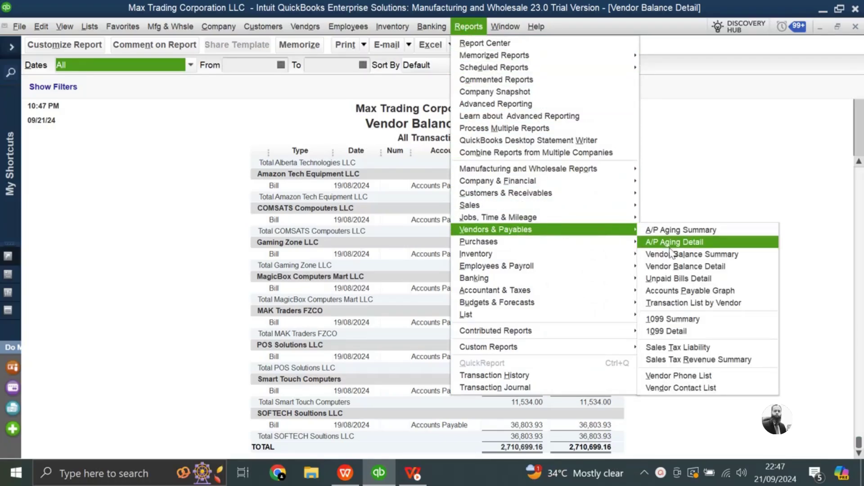
{"action": "left_click", "coordinate": [682, 279]}
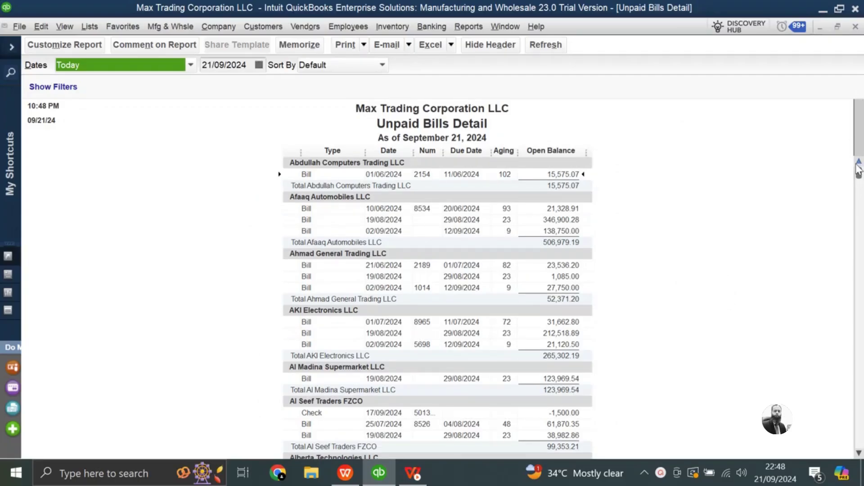
{"action": "left_click_drag", "start_coordinate": [859, 173], "coordinate": [859, 198]}
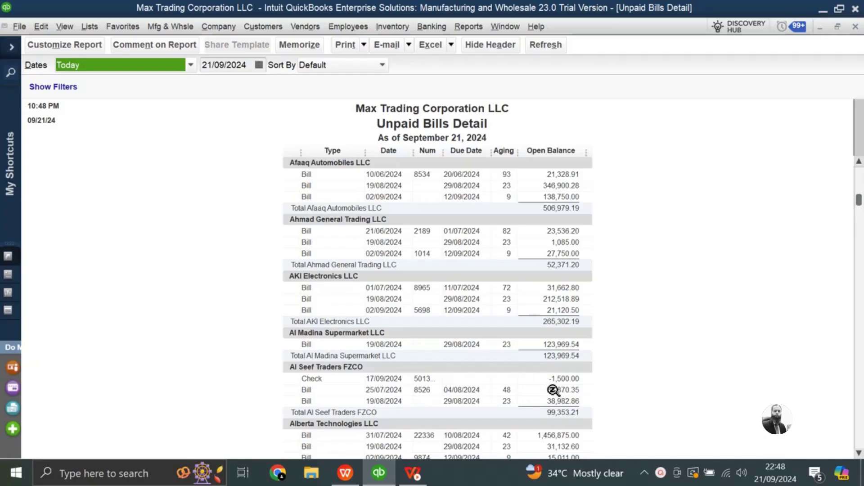
{"action": "left_click", "coordinate": [563, 379]}
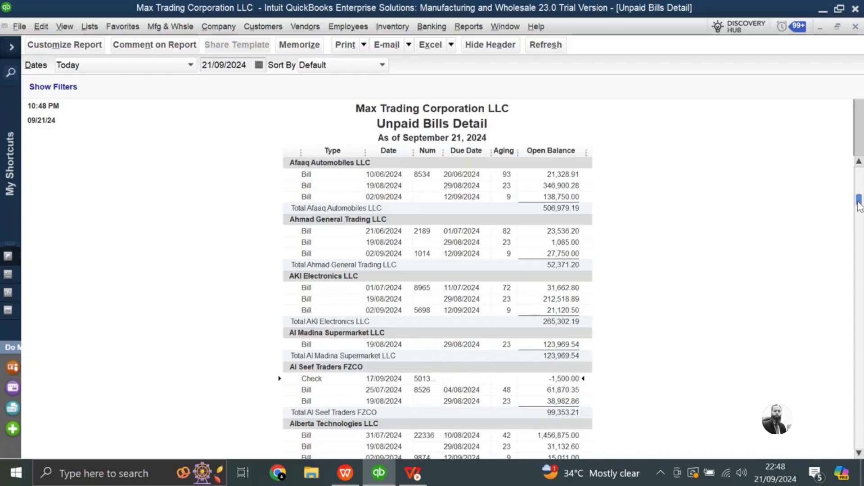
{"action": "left_click_drag", "start_coordinate": [859, 205], "coordinate": [853, 256]}
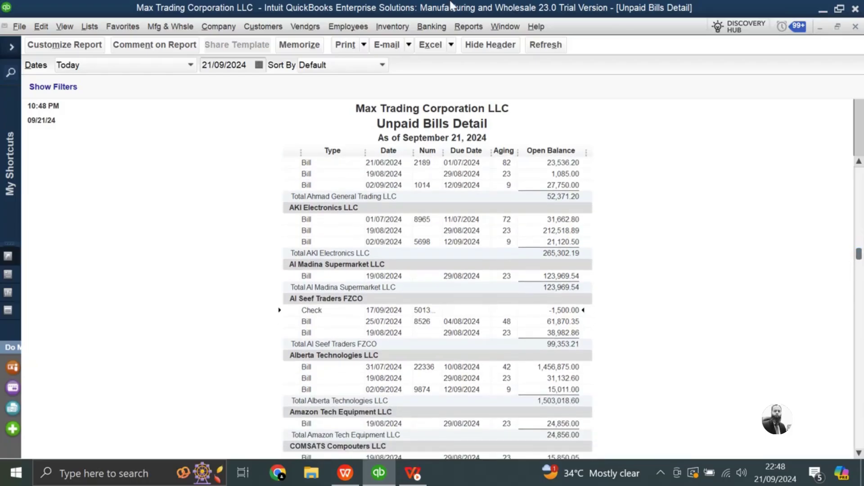
Step: Display the Accounts Payable Graph and examine payables by aging period and by vendor
{"action": "left_click", "coordinate": [468, 27]}
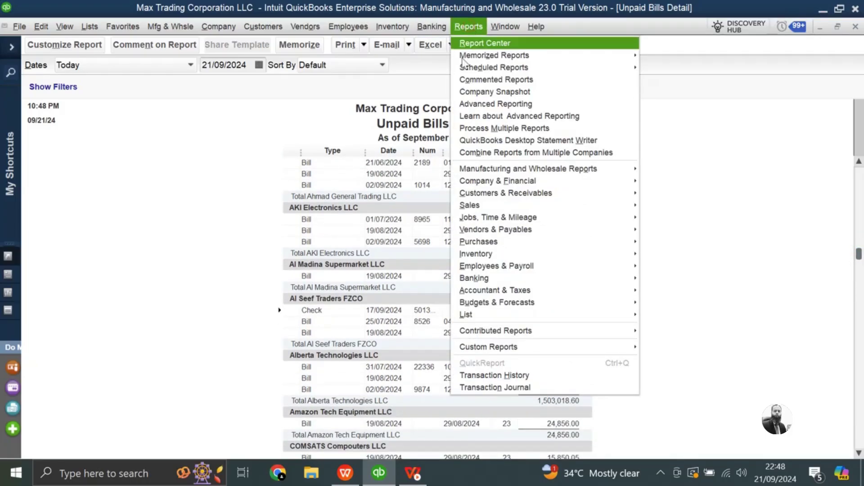
{"action": "mouse_move", "coordinate": [528, 230]}
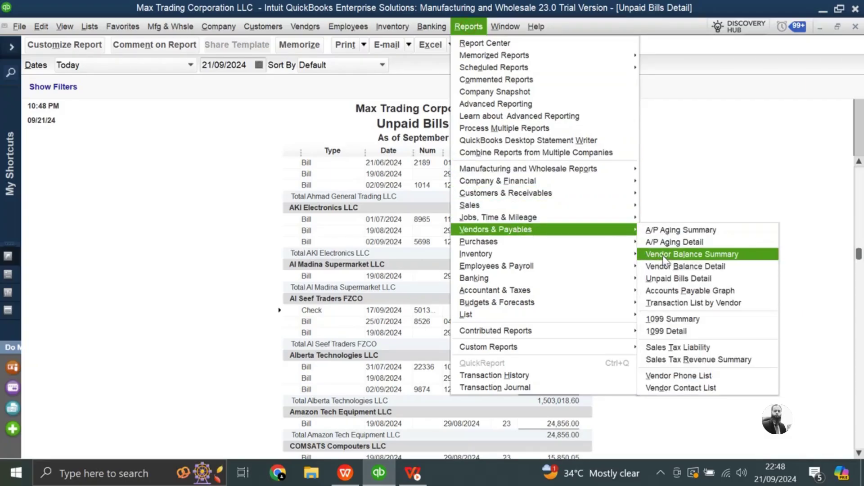
{"action": "left_click", "coordinate": [665, 291]}
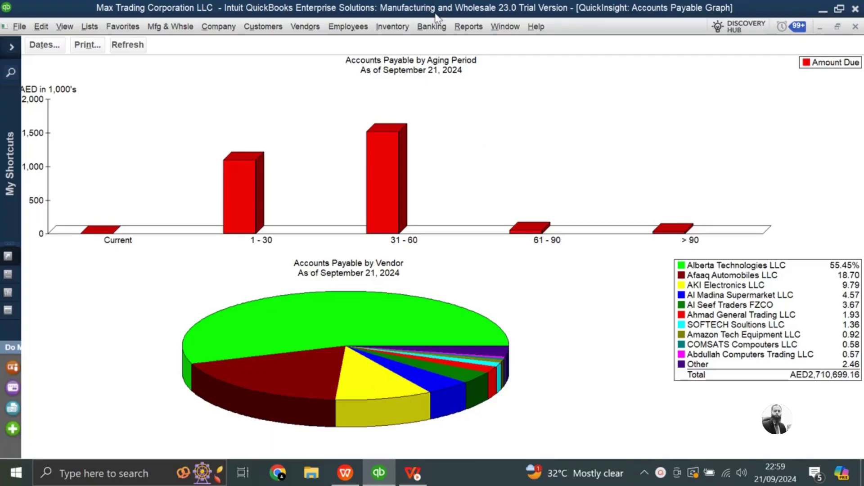
Step: Run the Vendor Balance Summary report again and drill down into the balance of AKI Electronics LLC
{"action": "left_click", "coordinate": [467, 32]}
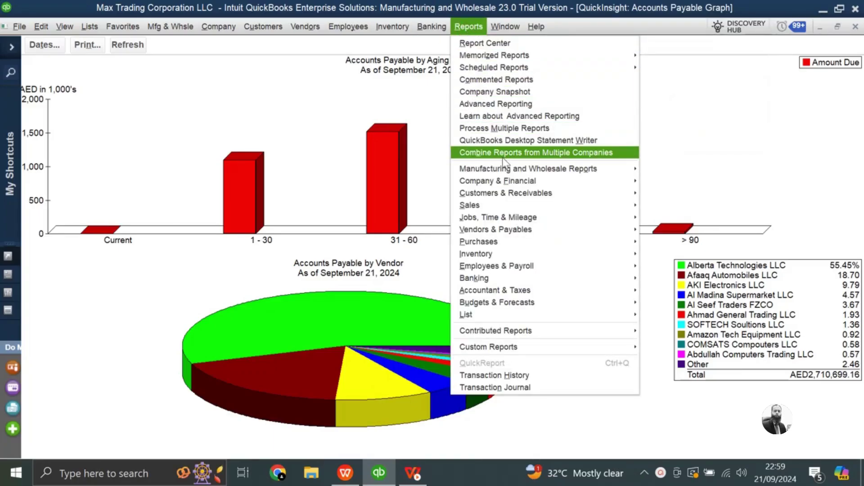
{"action": "mouse_move", "coordinate": [535, 232]}
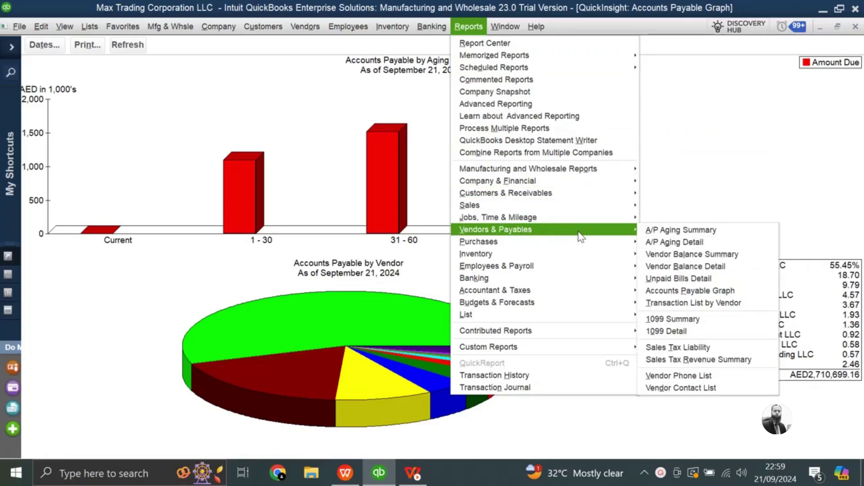
{"action": "left_click", "coordinate": [667, 257]}
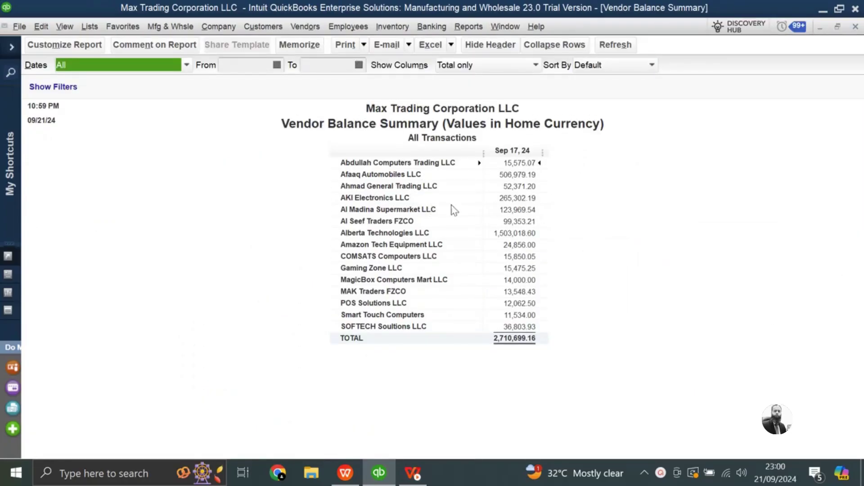
{"action": "double_click", "coordinate": [526, 199]}
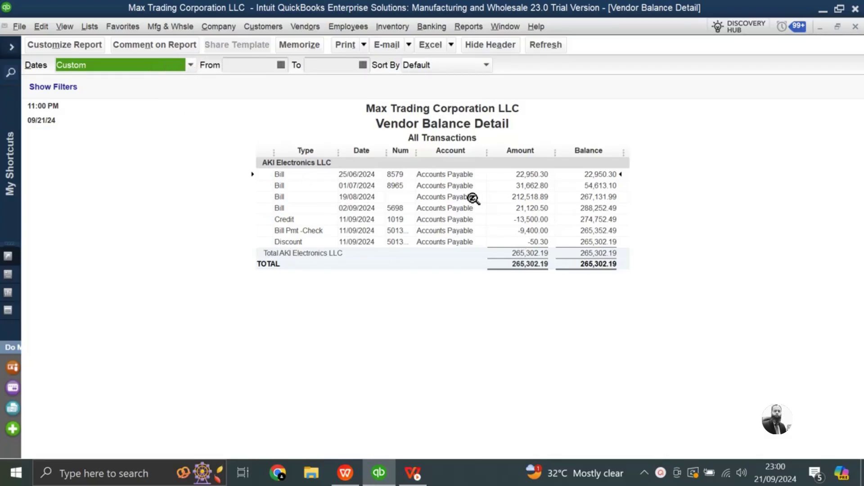
{"action": "left_click", "coordinate": [281, 65]}
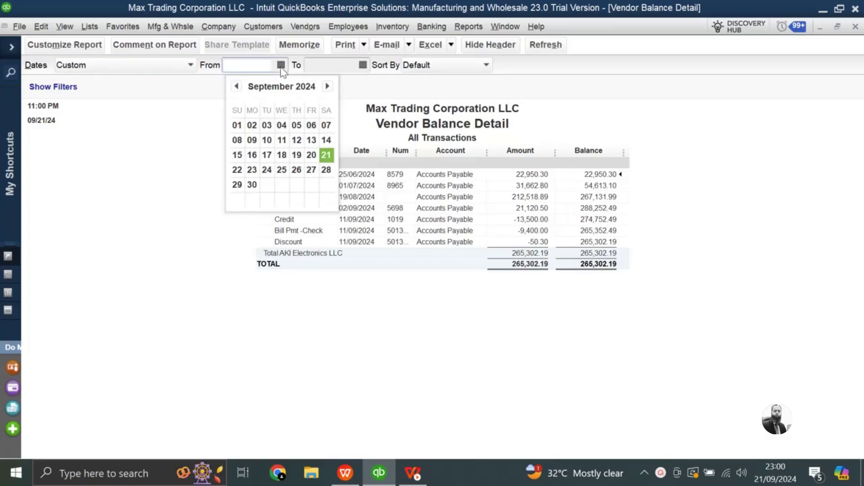
{"action": "left_click", "coordinate": [188, 130]}
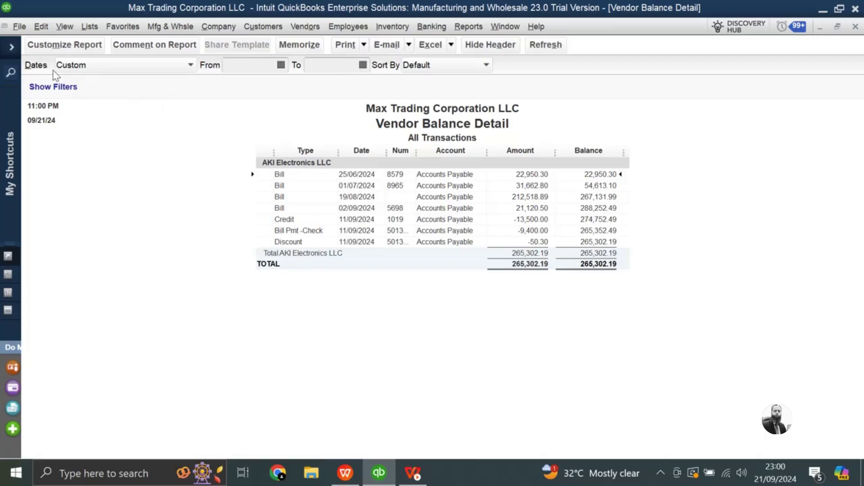
Step: Customize the Vendor Balance Detail report to show the Debit and Credit columns and leave out the Amount column
{"action": "left_click", "coordinate": [55, 47]}
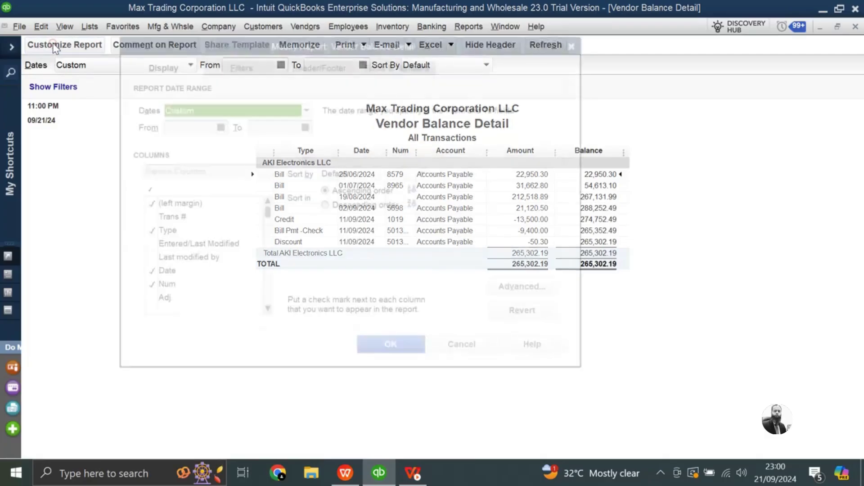
{"action": "left_click", "coordinate": [264, 311]}
{"action": "left_click", "coordinate": [264, 312]}
{"action": "left_click", "coordinate": [264, 312]}
{"action": "left_click", "coordinate": [265, 312]}
{"action": "left_click", "coordinate": [265, 312]}
{"action": "left_click", "coordinate": [265, 313]}
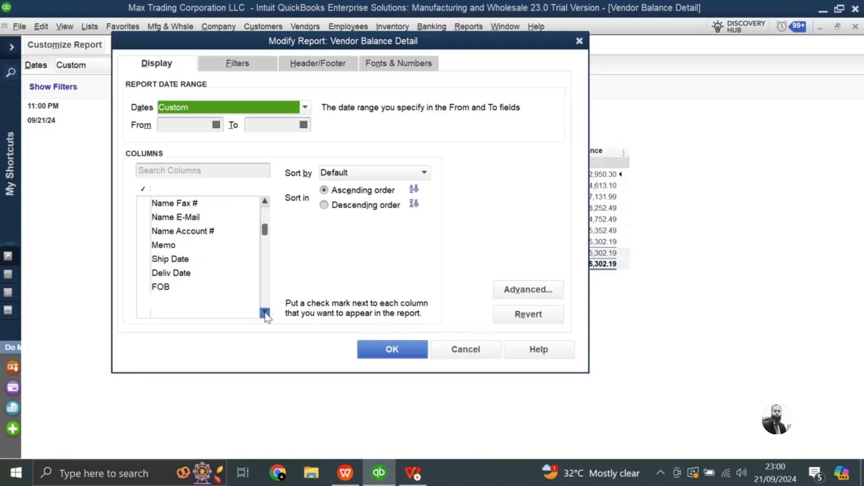
{"action": "left_click", "coordinate": [265, 313]}
{"action": "left_click", "coordinate": [265, 313]}
{"action": "left_click", "coordinate": [265, 312]}
{"action": "left_click", "coordinate": [265, 313]}
{"action": "left_click", "coordinate": [266, 313]}
{"action": "left_click", "coordinate": [265, 313]}
{"action": "left_click", "coordinate": [265, 313]}
{"action": "left_click", "coordinate": [266, 313]}
{"action": "left_click", "coordinate": [265, 313]}
{"action": "left_click", "coordinate": [265, 313]}
{"action": "left_click", "coordinate": [265, 313]}
{"action": "left_click", "coordinate": [265, 312]}
{"action": "left_click", "coordinate": [265, 313]}
{"action": "left_click", "coordinate": [265, 313]}
{"action": "left_click", "coordinate": [265, 312]}
{"action": "left_click", "coordinate": [265, 313]}
{"action": "left_click", "coordinate": [265, 312]}
{"action": "left_click", "coordinate": [265, 312]}
{"action": "left_click", "coordinate": [265, 313]}
{"action": "left_click", "coordinate": [265, 313]}
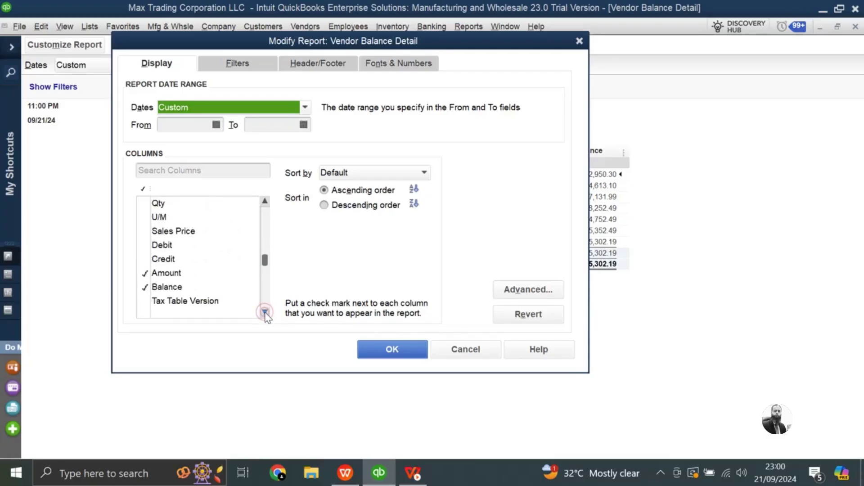
{"action": "left_click", "coordinate": [161, 246]}
{"action": "left_click", "coordinate": [162, 259]}
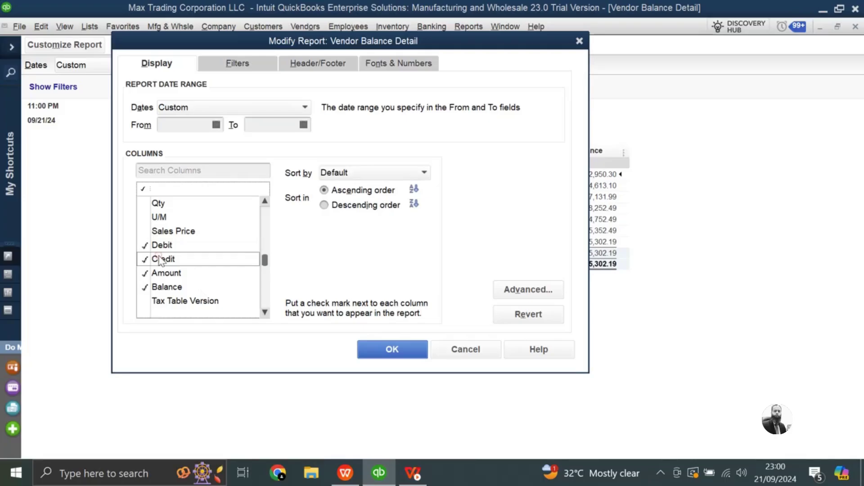
{"action": "left_click", "coordinate": [162, 275]}
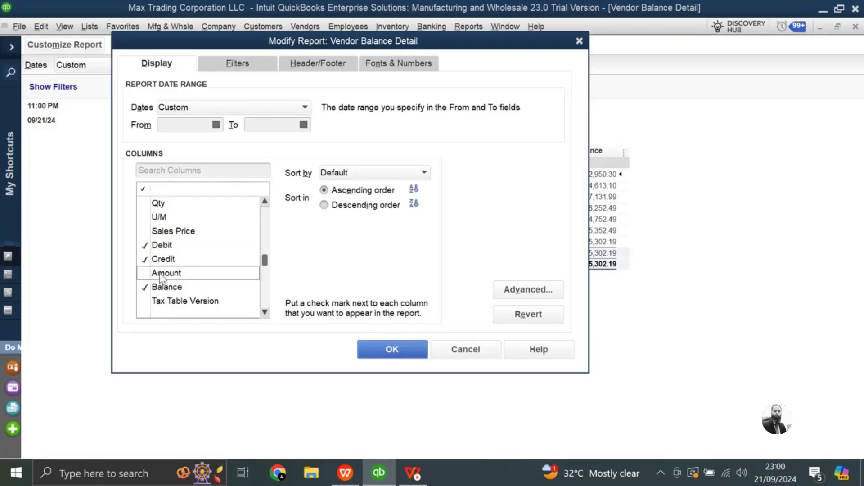
{"action": "left_click", "coordinate": [409, 350]}
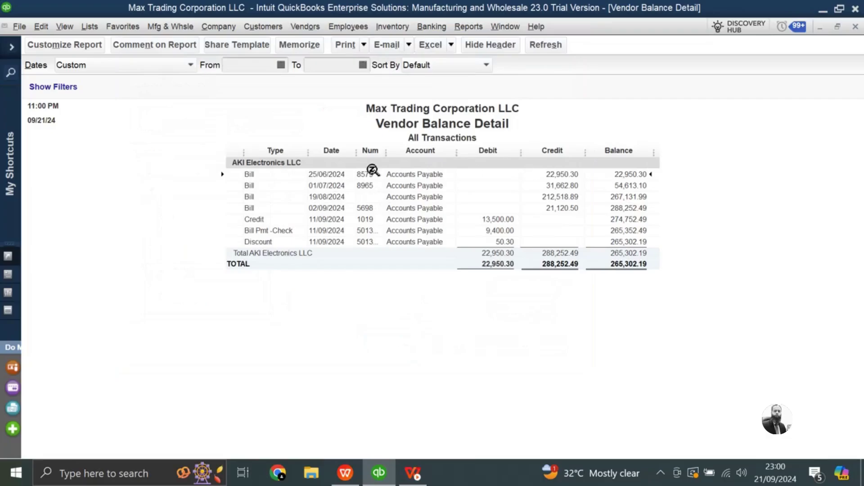